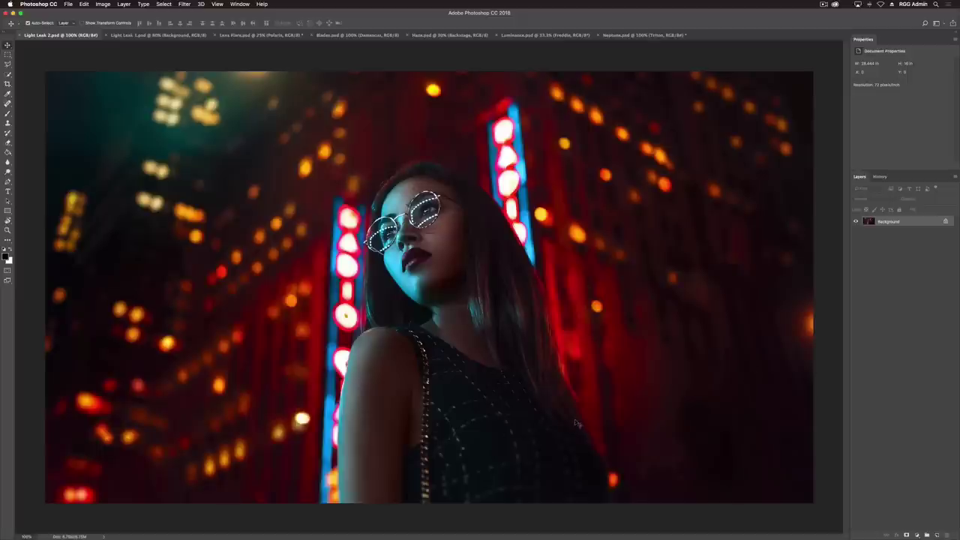
Switch to Finder and place Photon.jpg from the 04 Light Leaks Finals folder into Light Leak 2.psd
key(super+Tab)
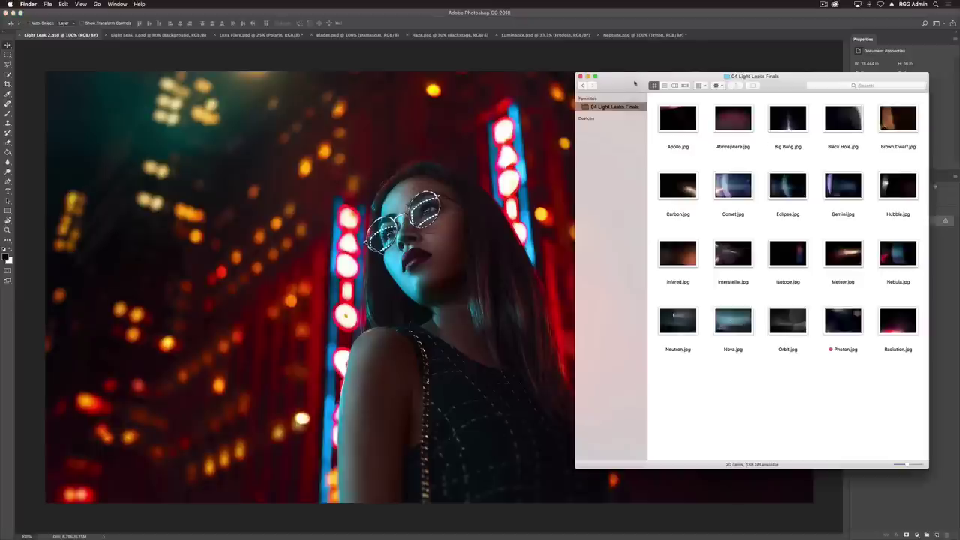
click(869, 320)
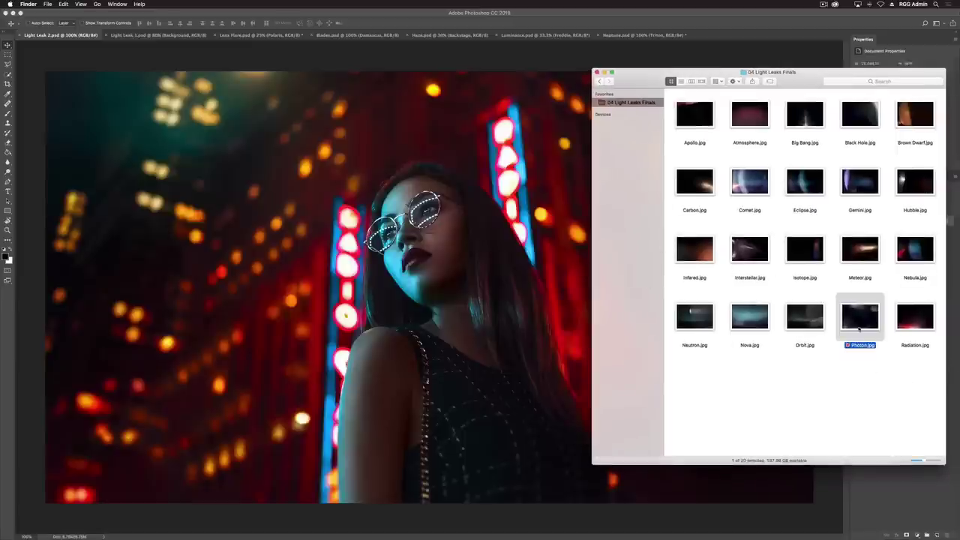
drag(860, 328, 318, 301)
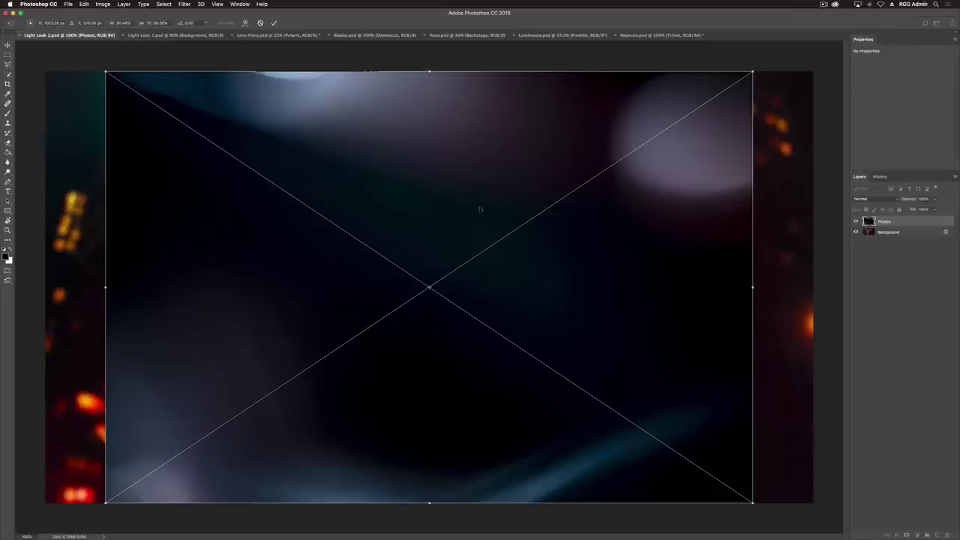
Align the Photon image with the canvas's left edge and stretch it horizontally to cover the whole canvas
drag(480, 209, 420, 210)
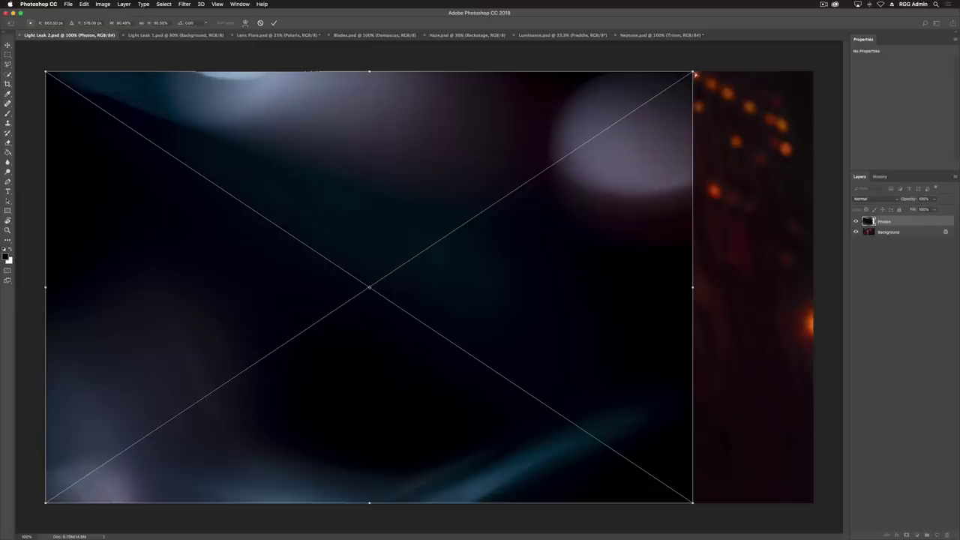
mouse_move(691, 74)
mouse_down()
mouse_move(735, 26)
mouse_move(678, 80)
mouse_move(693, 73)
mouse_up()
drag(693, 287, 812, 273)
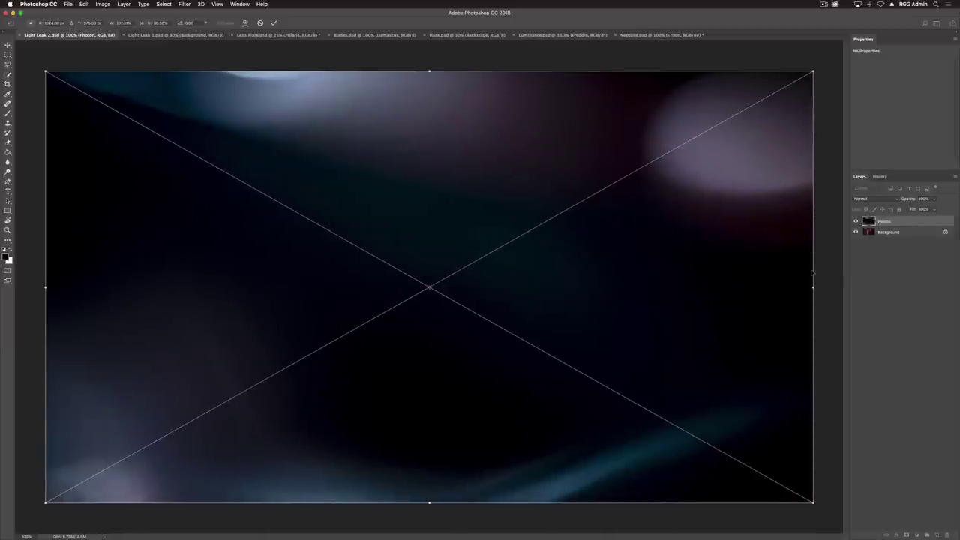
key(Return)
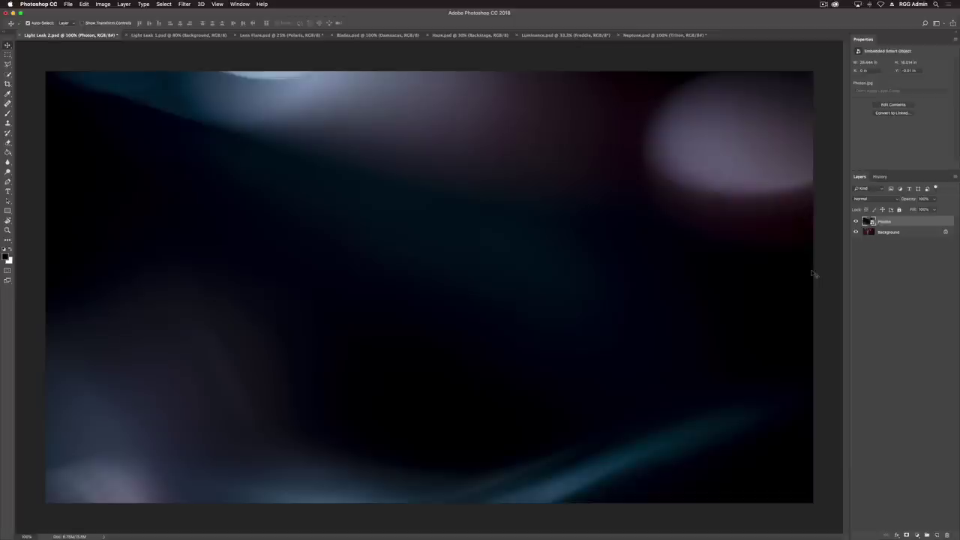
Toggle the Photon layer's visibility to compare, and set its blend mode to Screen
click(856, 222)
click(855, 222)
click(890, 200)
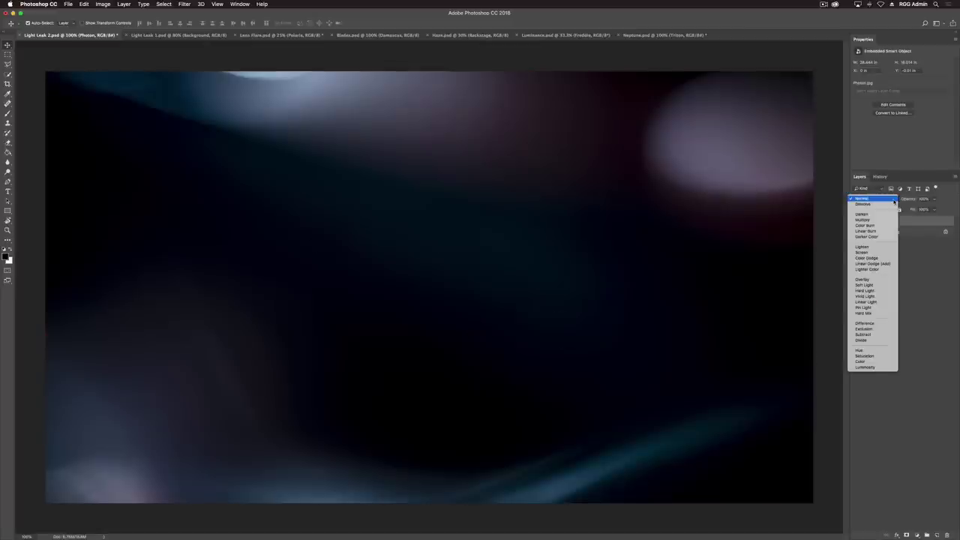
click(880, 254)
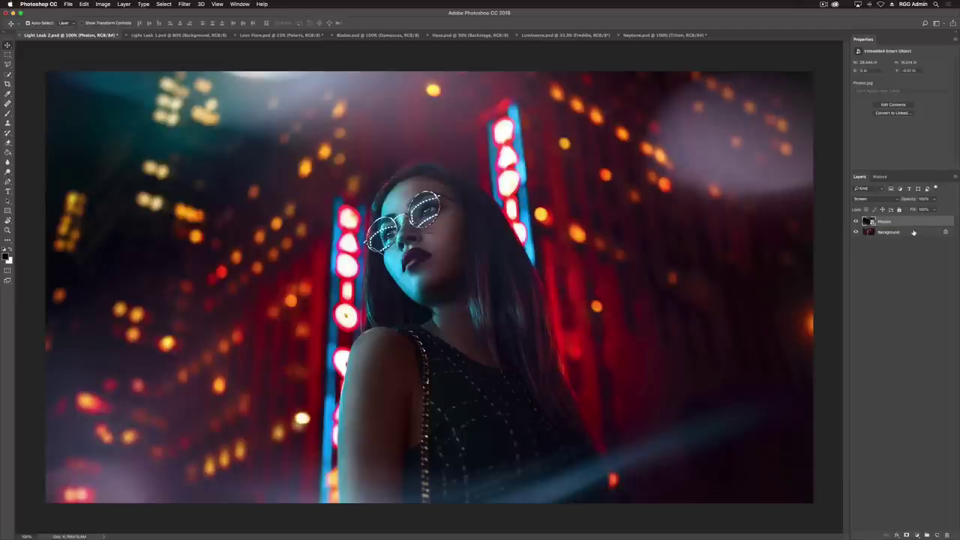
Add a black Solid Color fill layer above Photon and clip it to the Photon layer
click(918, 535)
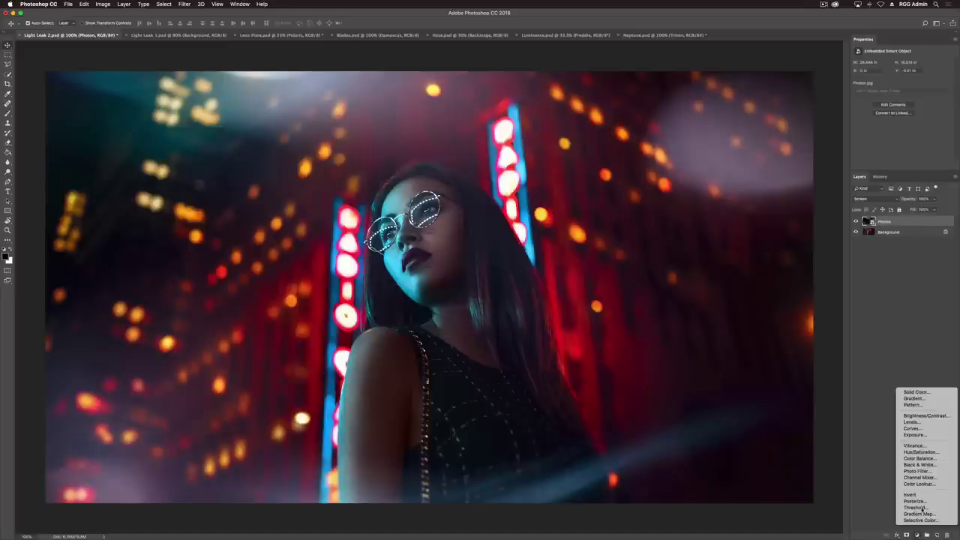
click(936, 392)
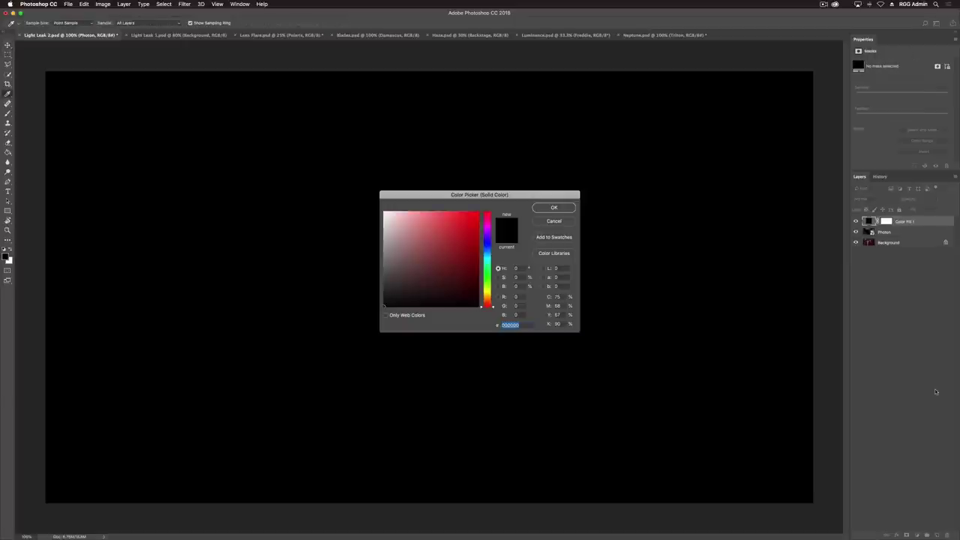
click(562, 211)
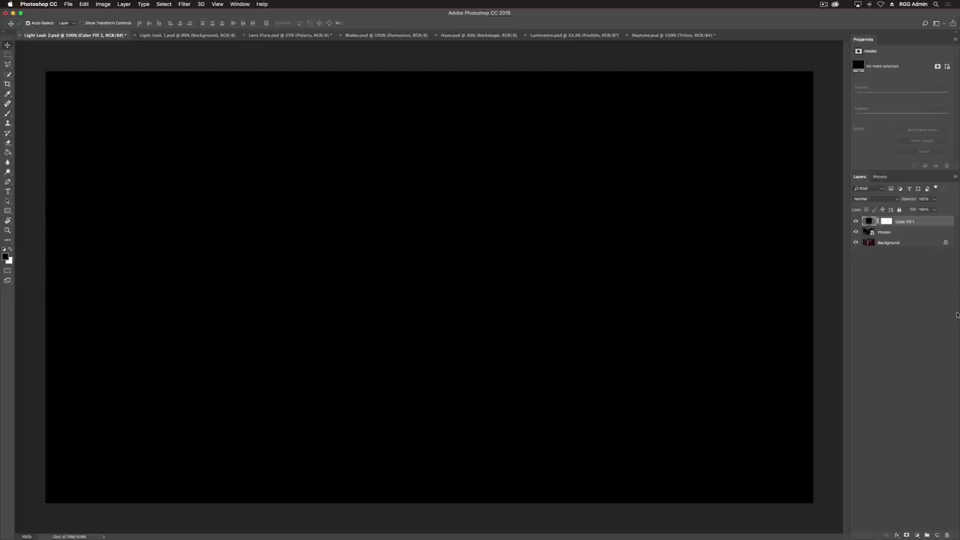
right_click(930, 220)
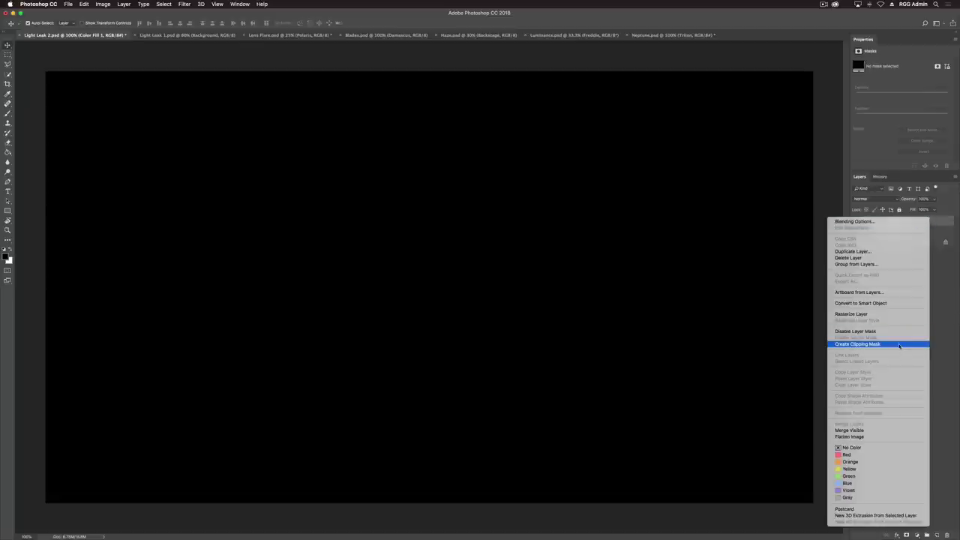
click(899, 346)
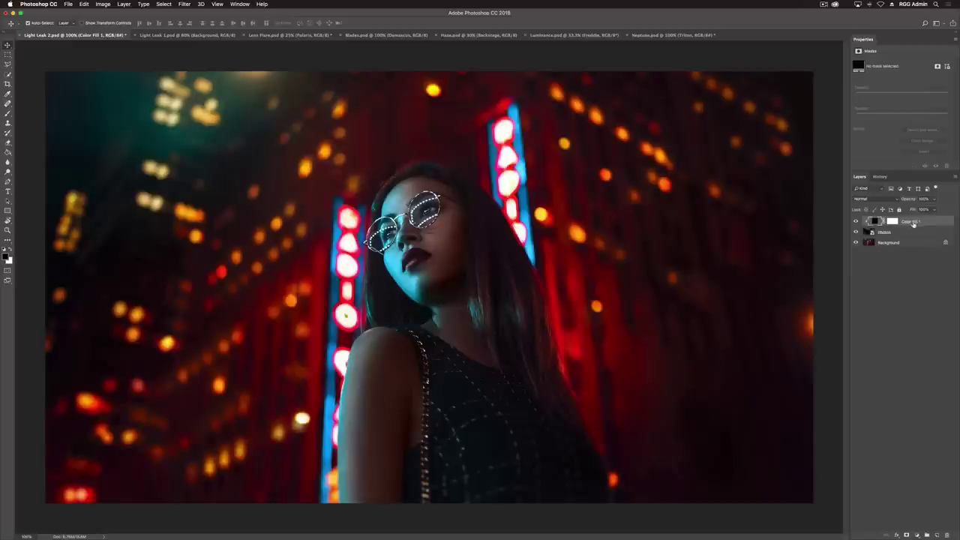
Set the Color Fill 1 layer's blend mode to Color and compare the image with the Photon overlay hidden and shown
click(876, 199)
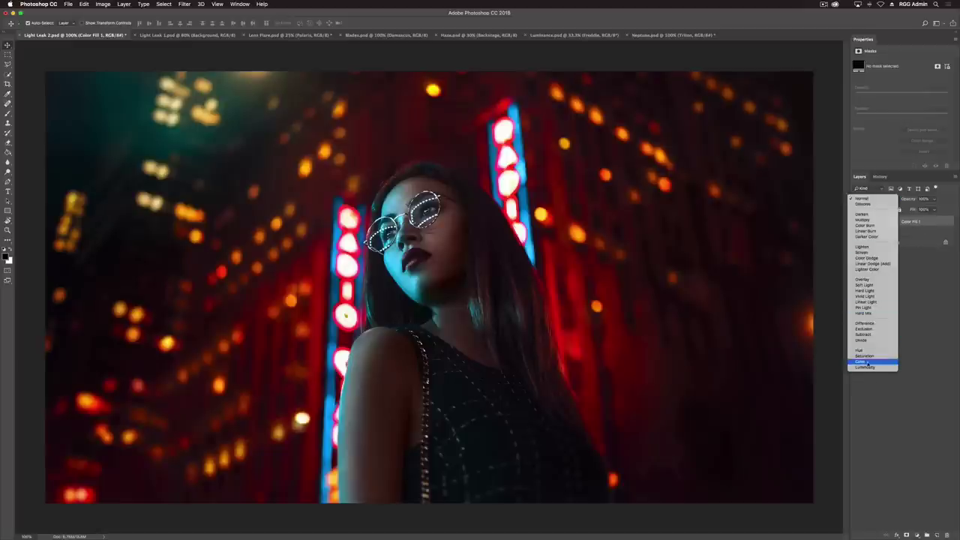
click(862, 362)
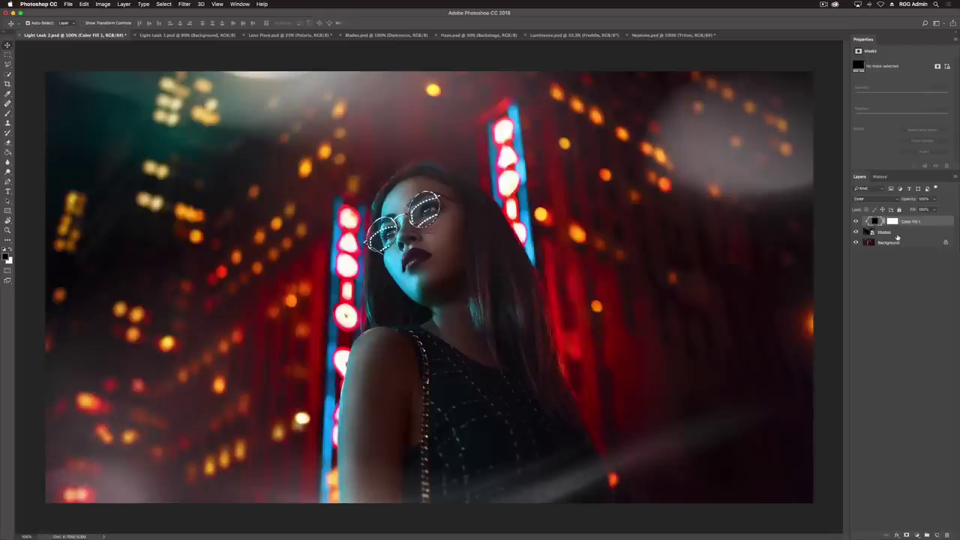
click(855, 232)
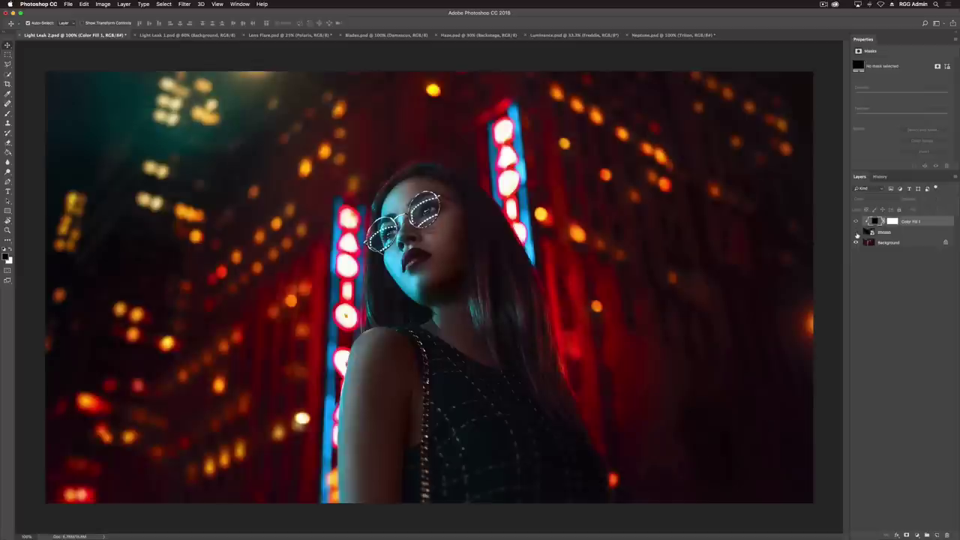
click(856, 232)
click(857, 223)
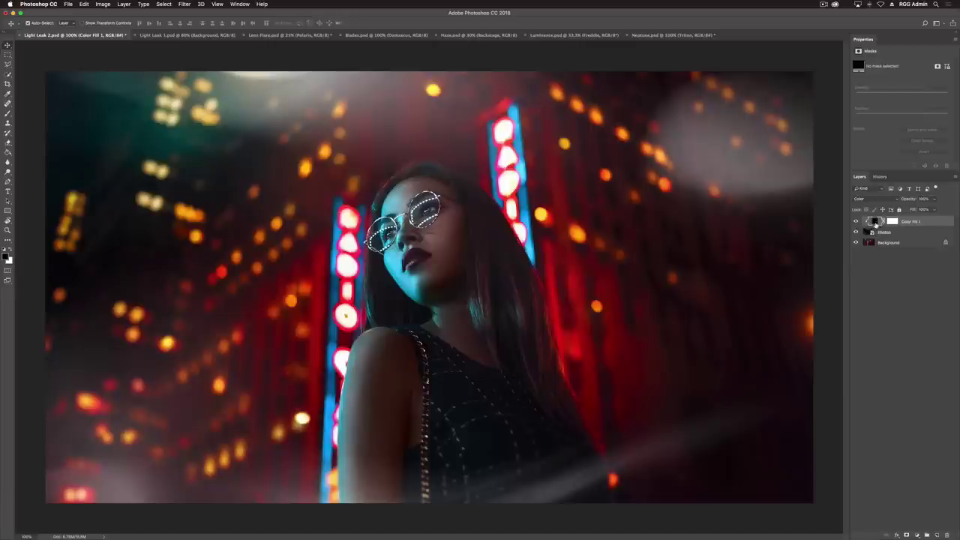
Try an orange from the city lights for Color Fill 1, and settle on cyan sampled from the neon sign's blue edge
double_click(875, 223)
drag(450, 198, 780, 293)
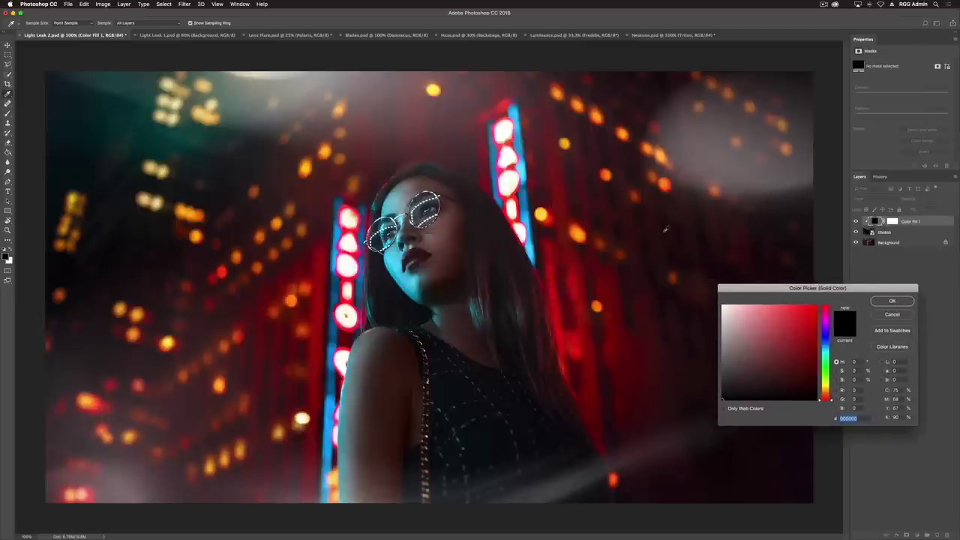
drag(298, 118, 278, 221)
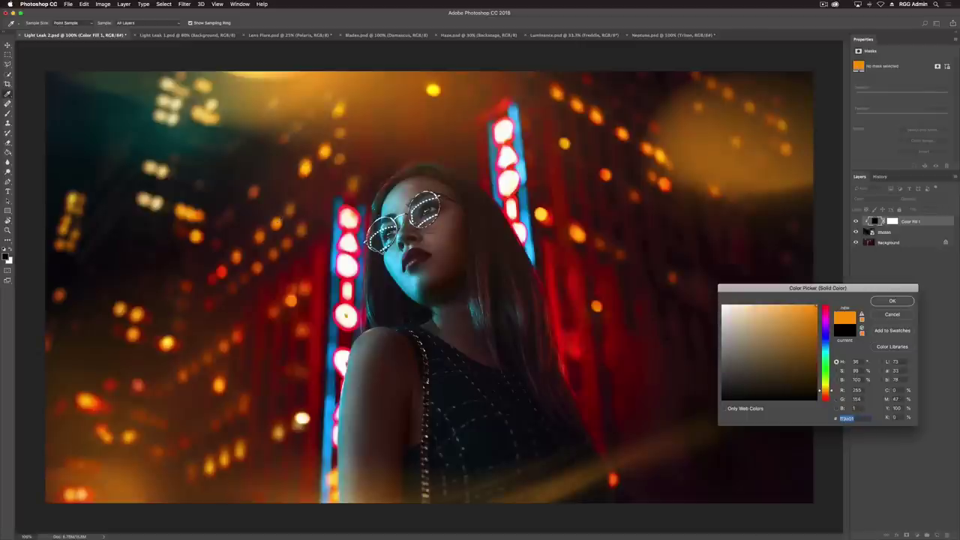
drag(504, 159, 524, 166)
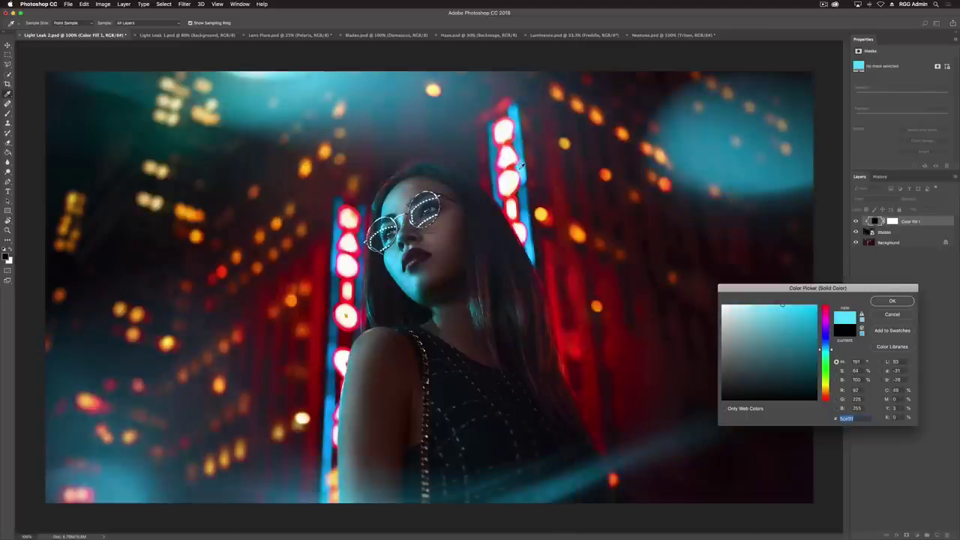
click(523, 157)
mouse_move(523, 156)
mouse_down()
mouse_move(523, 146)
mouse_move(522, 170)
mouse_up()
click(890, 301)
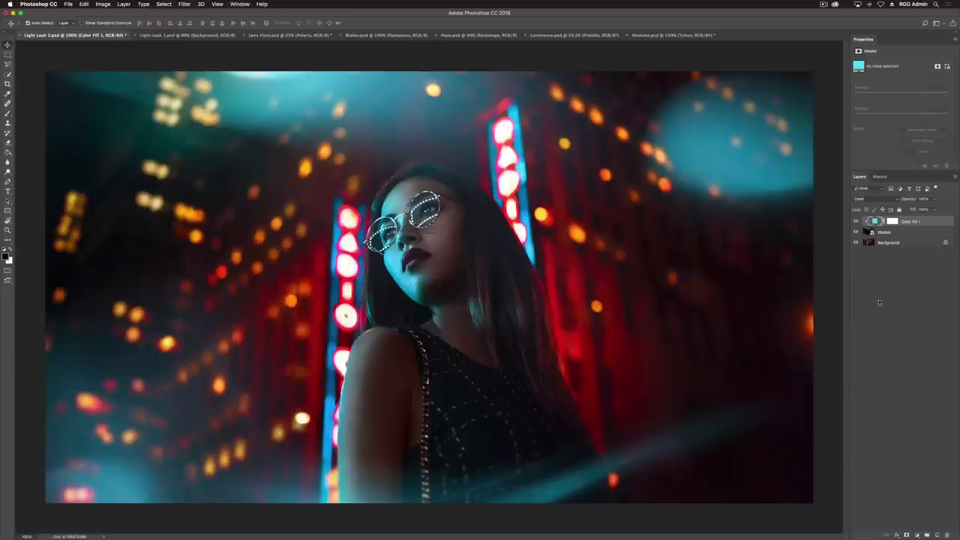
Group the Color Fill 1 and Photon layers and name the group Overlay
shift+click(913, 233)
key(super+g)
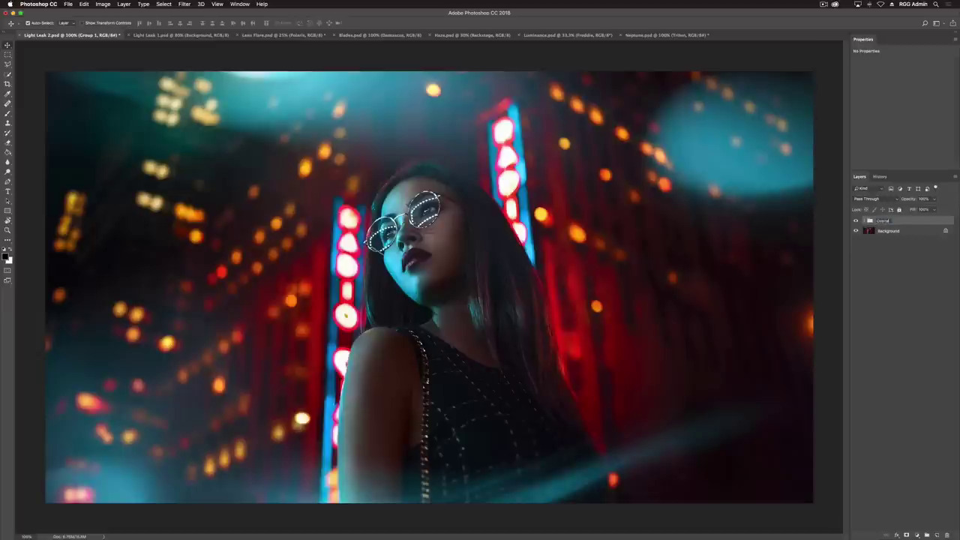
key(Return)
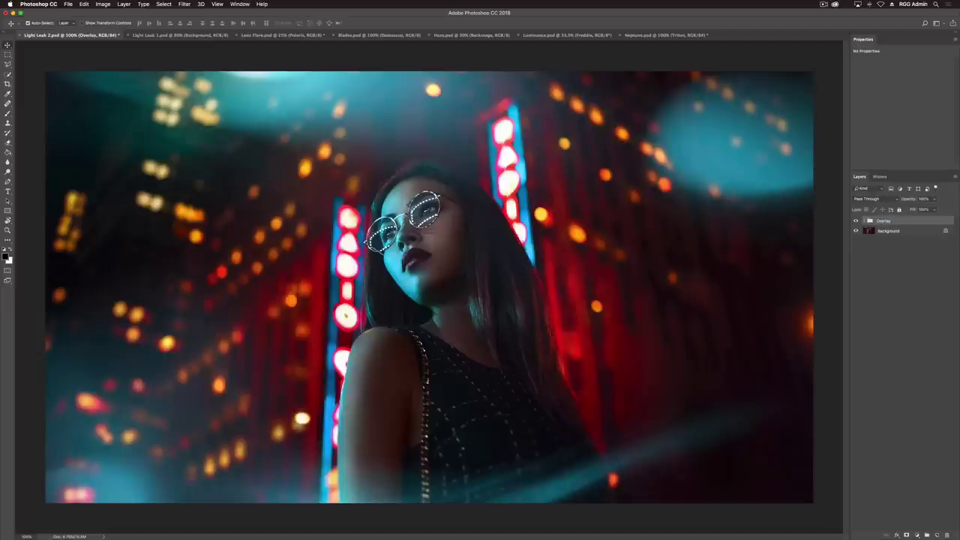
Compare the image with the Overlay group hidden and shown, and slightly lower the group's opacity
click(857, 222)
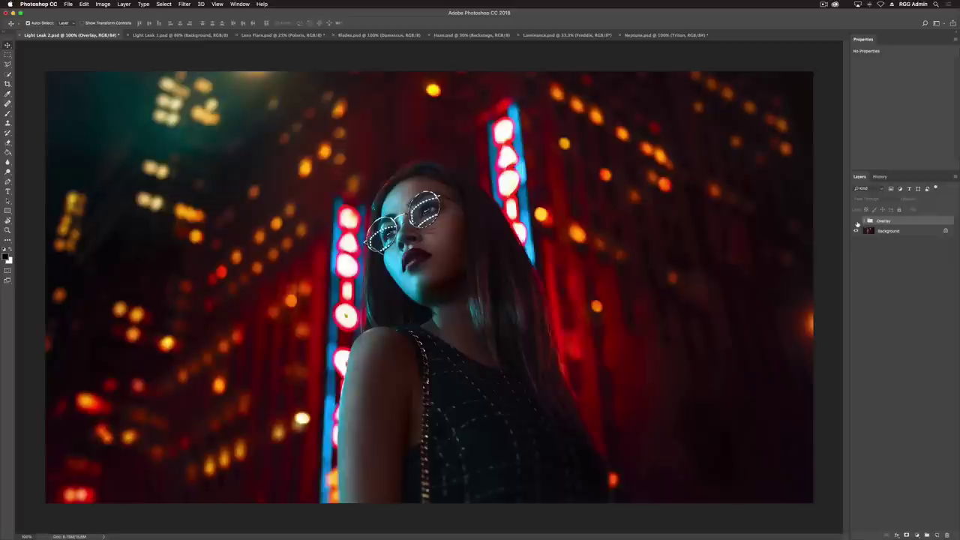
click(856, 222)
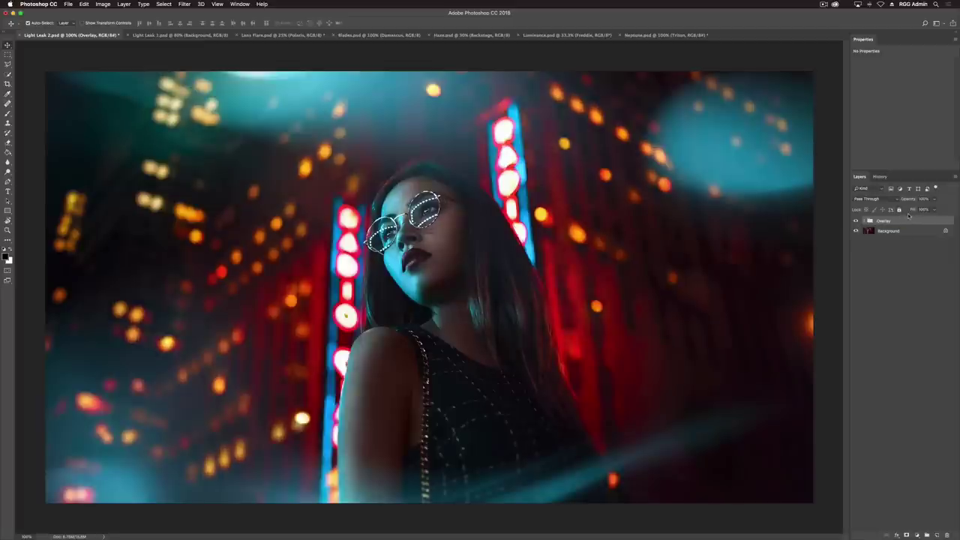
click(934, 200)
mouse_move(933, 209)
mouse_down()
mouse_move(902, 210)
mouse_move(928, 210)
mouse_up()
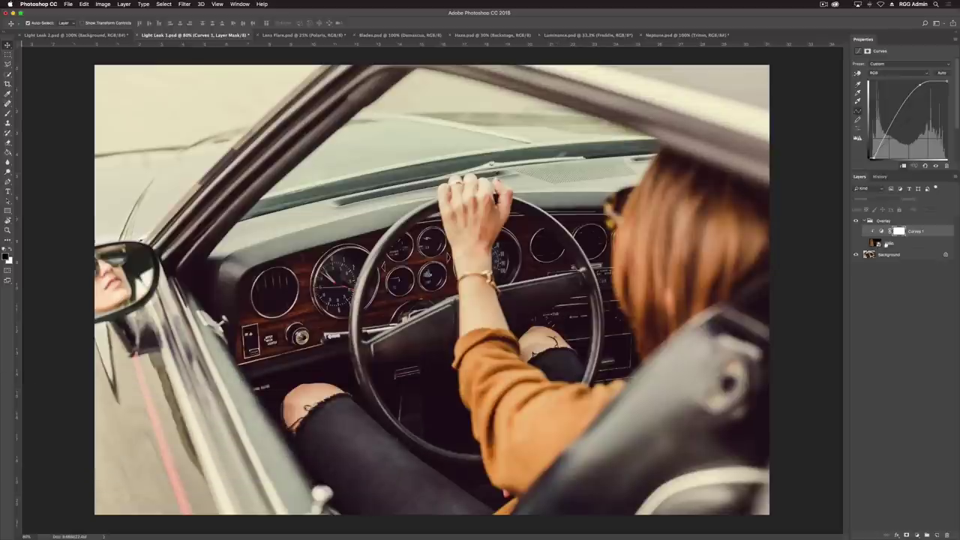
In Light Leak 1.psd, show the Helio light leak layer and its clipped Curves 1 adjustment
click(856, 244)
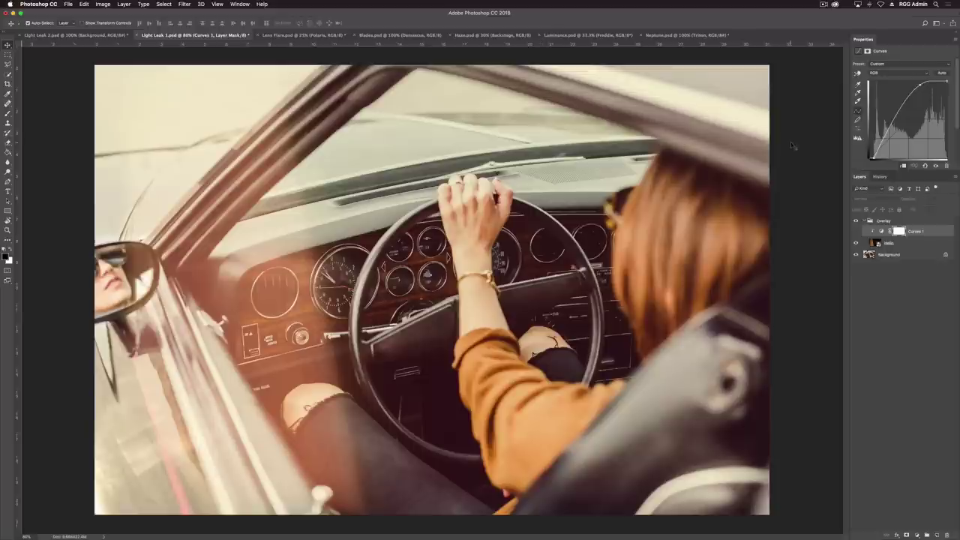
click(904, 246)
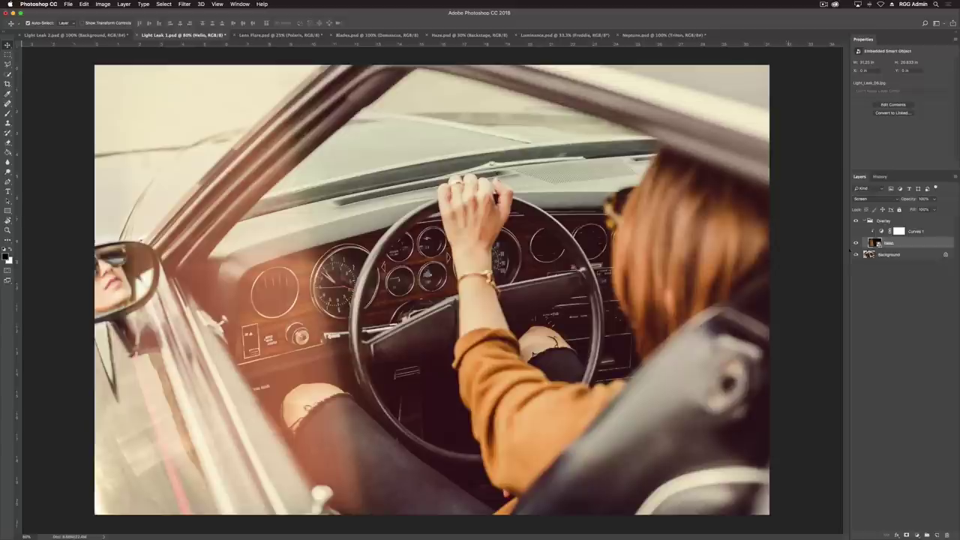
click(856, 243)
click(856, 243)
click(856, 231)
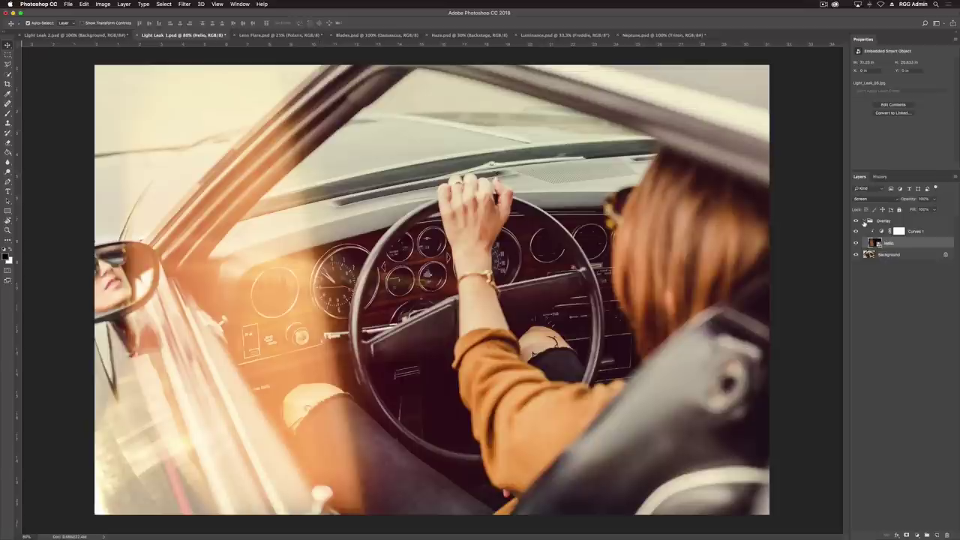
Collapse the Overlay group and toggle its visibility to compare the car photo before and after the light leak
click(864, 222)
click(856, 222)
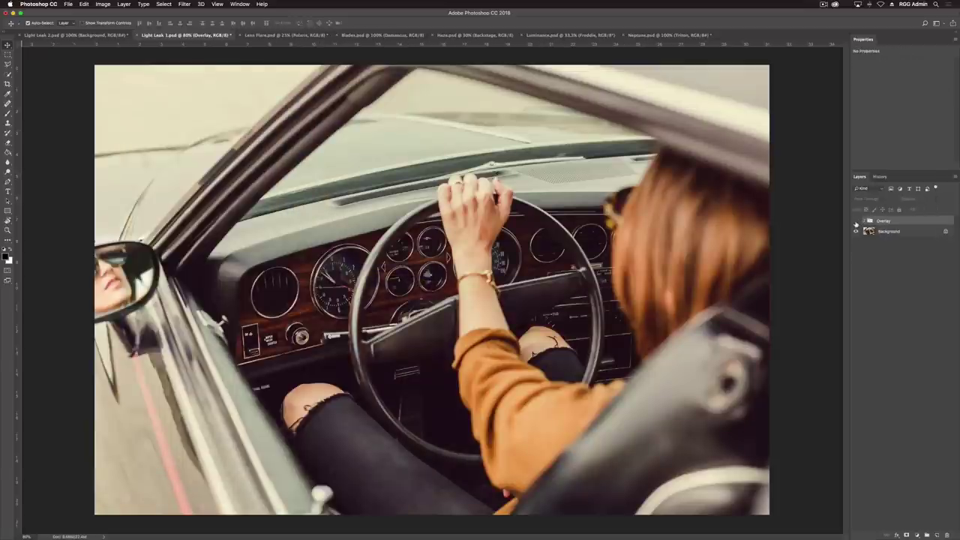
click(855, 221)
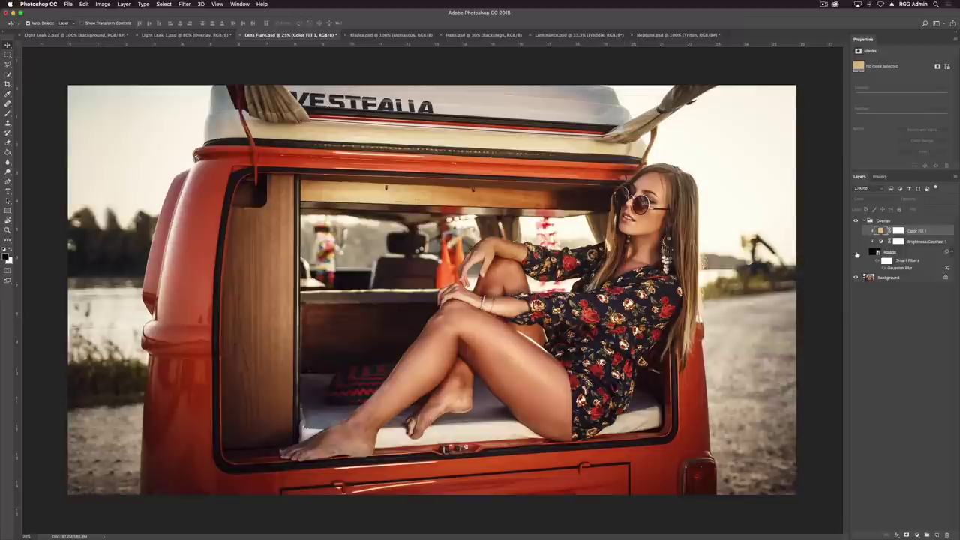
In Lens Flare.psd, show the Polaris flare layer and toggle its clipped Brightness/Contrast 1 adjustment to compare, leaving it on
click(857, 253)
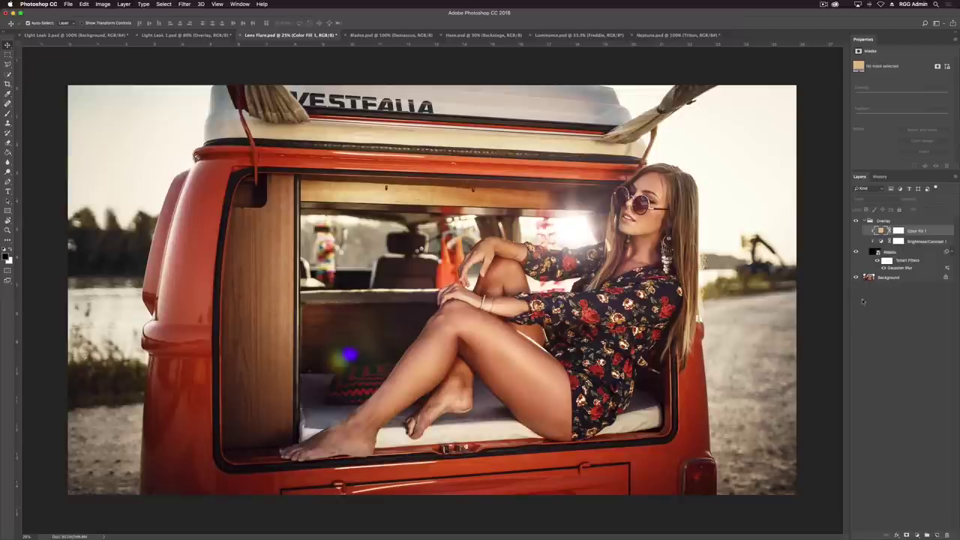
click(856, 241)
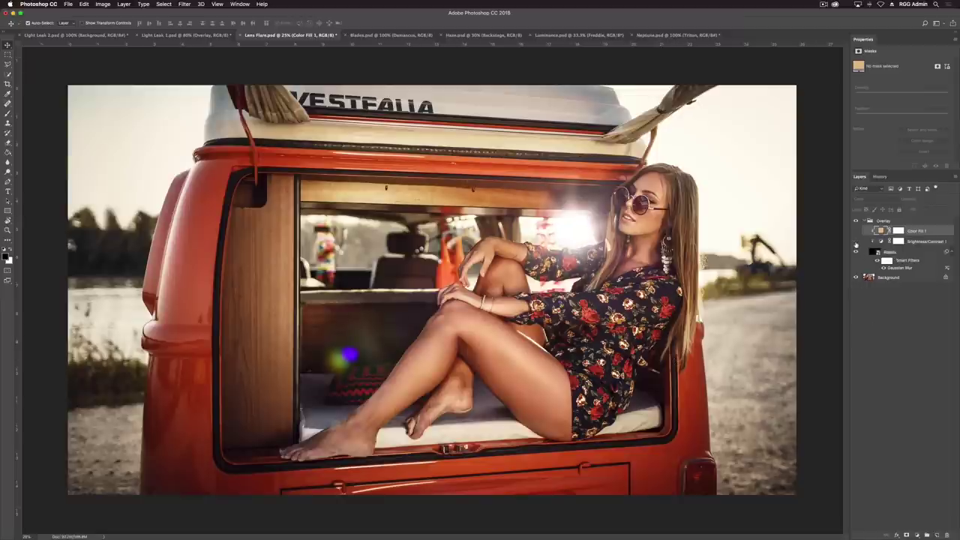
click(856, 242)
click(856, 242)
click(856, 242)
click(856, 241)
click(856, 242)
click(856, 242)
Show the Color Fill 1 layer clipped to the Polaris flare and collapse the Overlay group
click(856, 231)
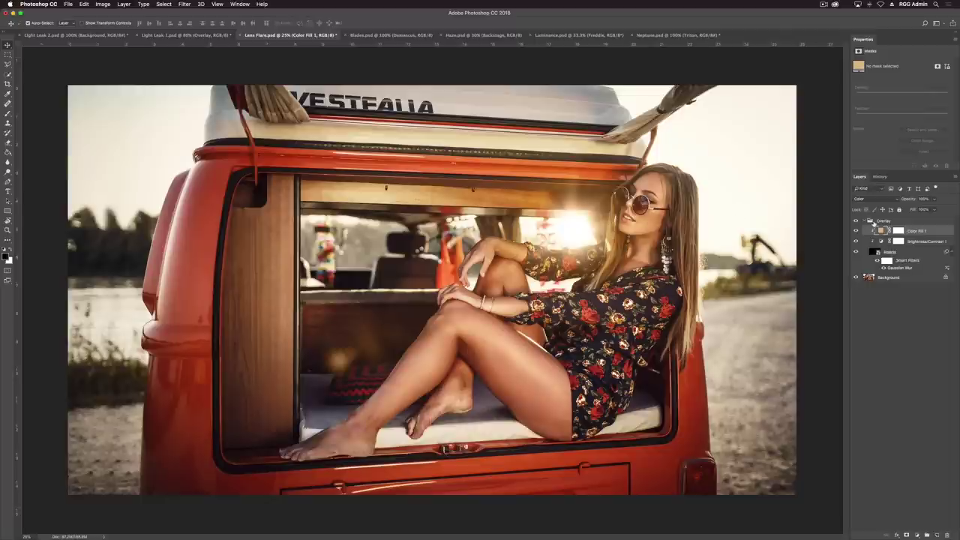
click(867, 224)
click(864, 222)
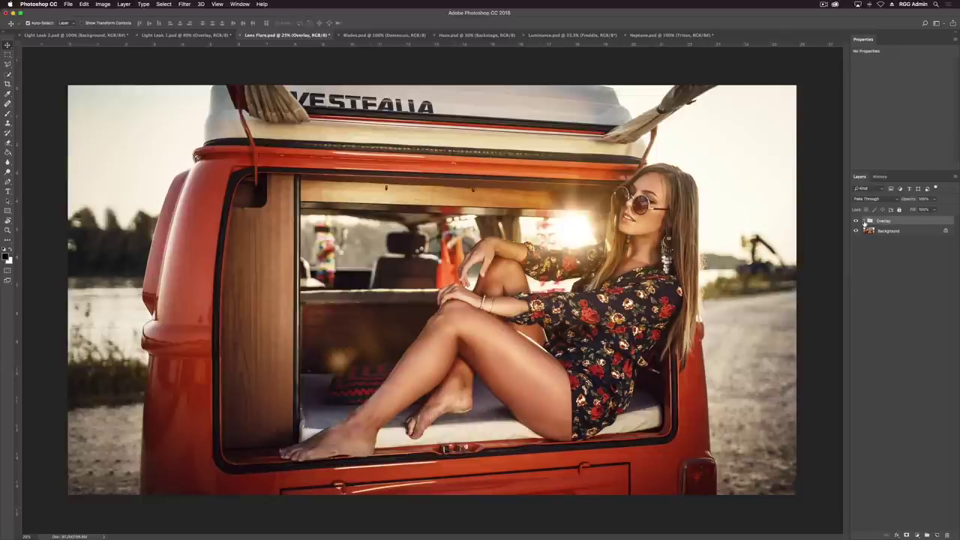
Toggle the Overlay group's visibility in Lens Flare.psd to compare the van photo with and without the flare
click(856, 222)
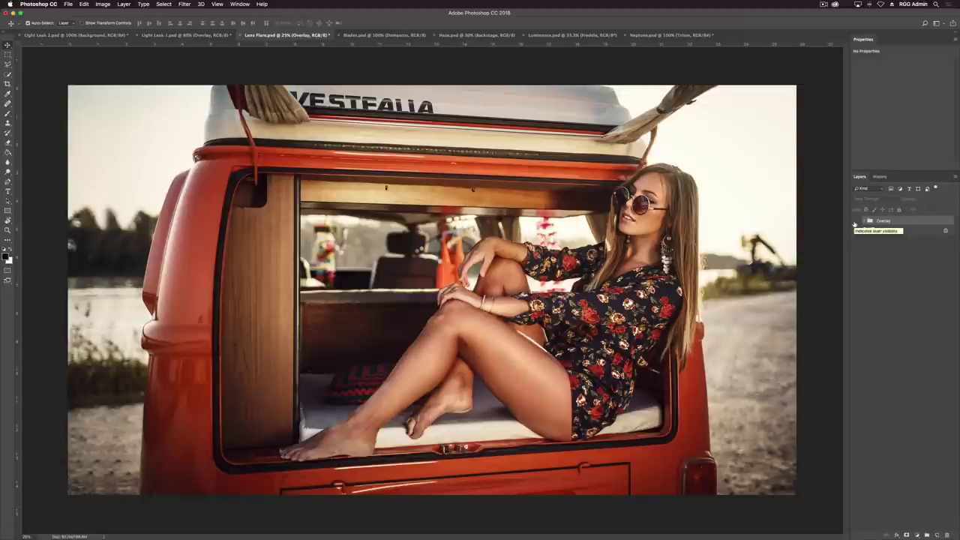
click(855, 222)
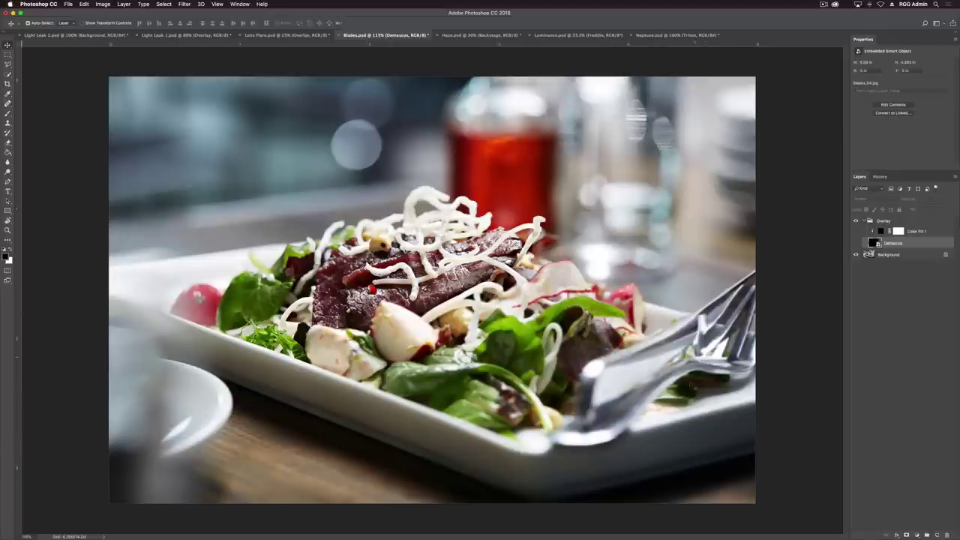
In Blades.psd, show the Damascus overlay and its clipped Color Fill 1, temporarily hiding the Background to view the overlay alone
click(857, 243)
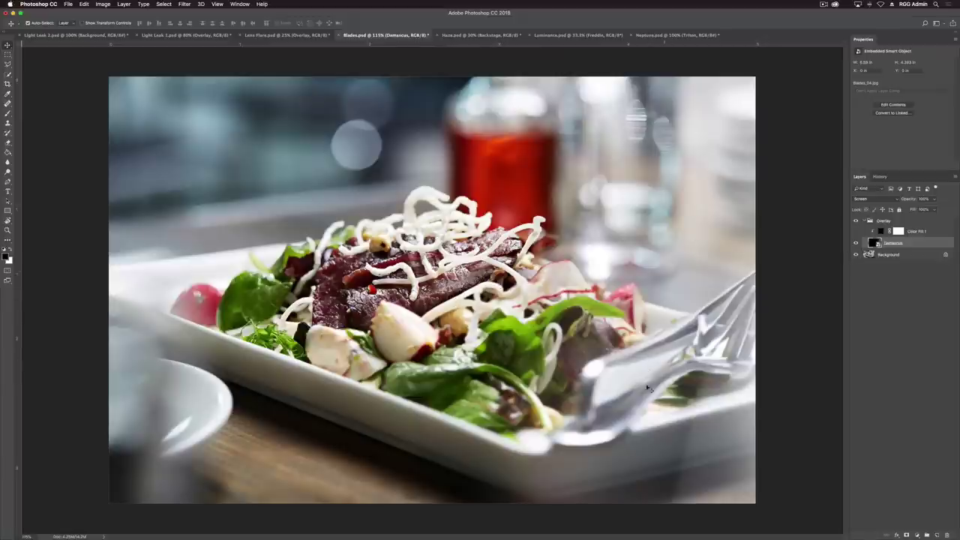
click(855, 255)
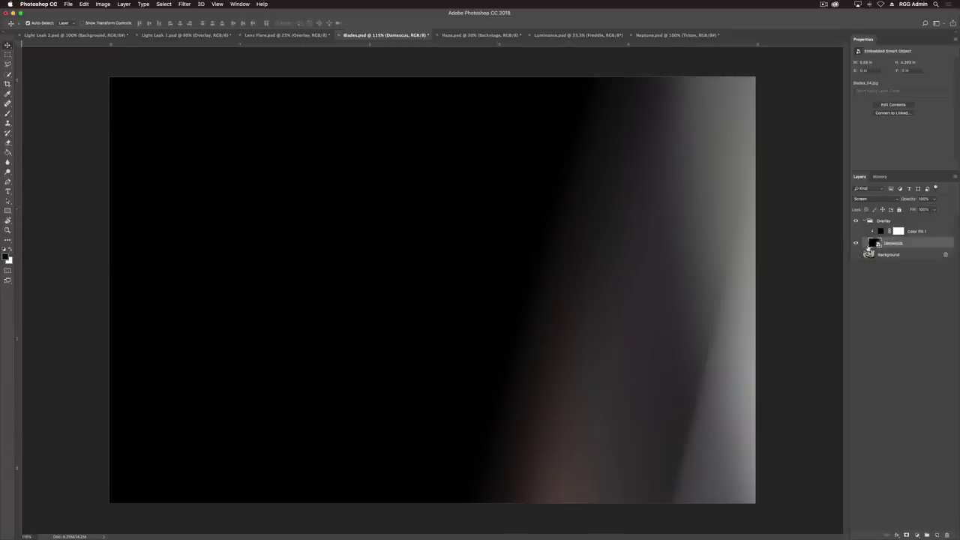
click(856, 255)
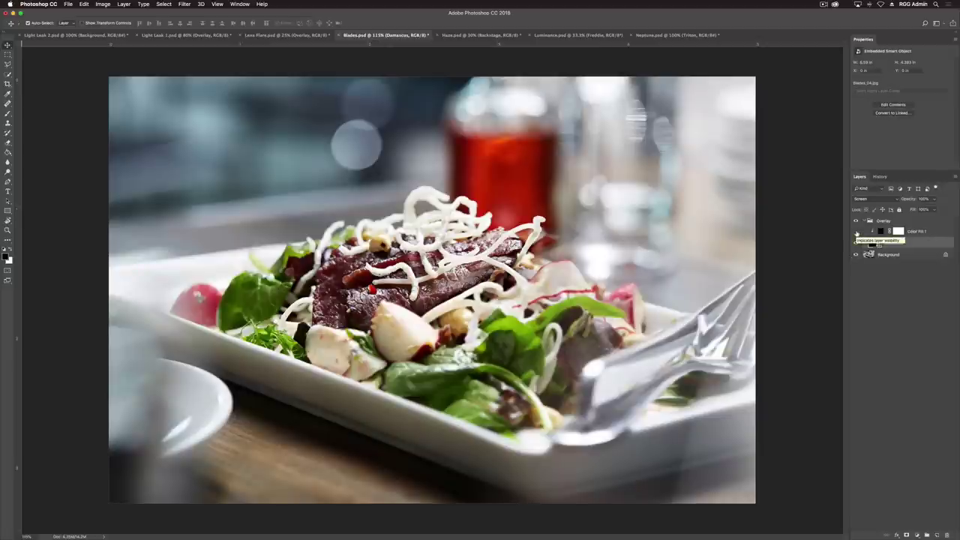
click(856, 255)
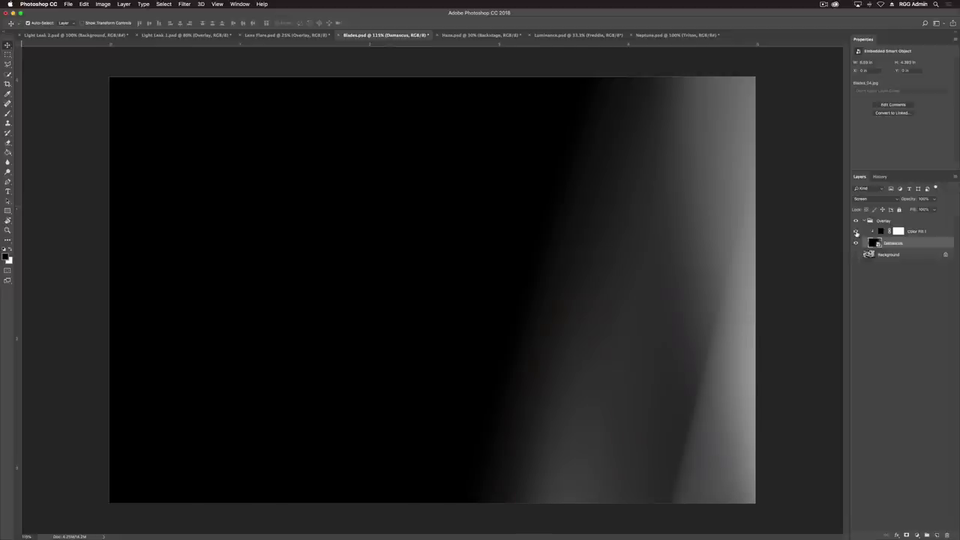
click(856, 255)
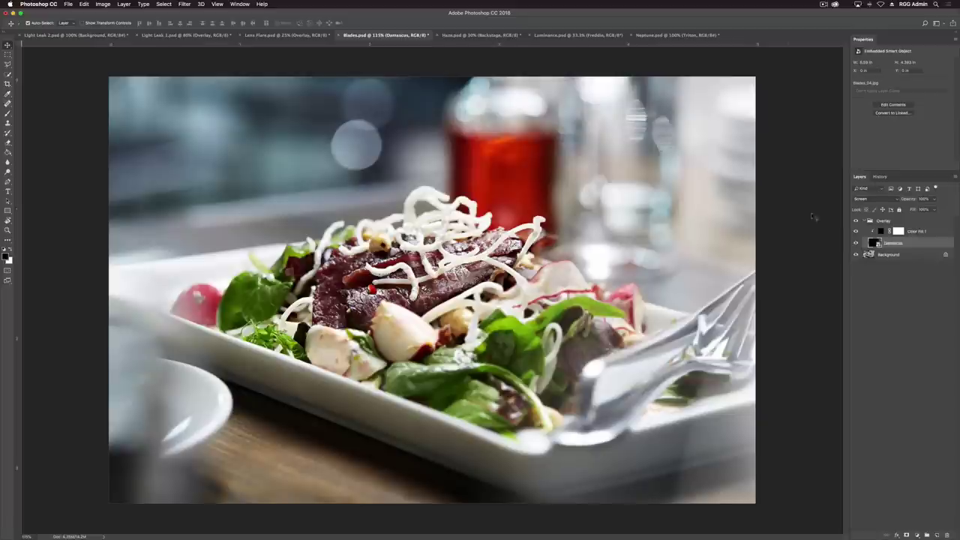
Try several colors sampled from the photo for Color Fill 1, settling on the dark blue-grey of the blurred background (RGB 46, 60, 71)
double_click(881, 233)
drag(852, 300, 901, 340)
drag(334, 126, 531, 135)
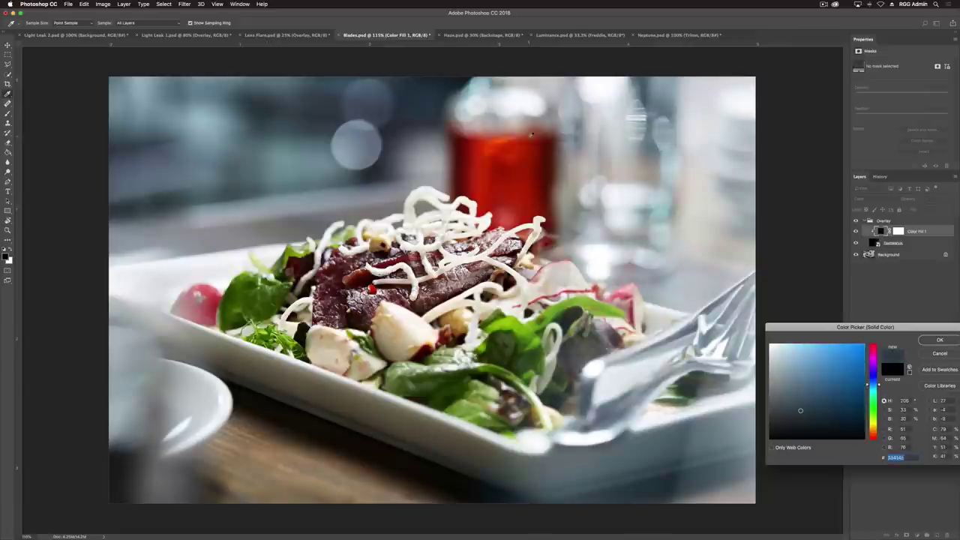
mouse_move(518, 182)
mouse_down()
mouse_move(482, 170)
mouse_move(519, 183)
mouse_up()
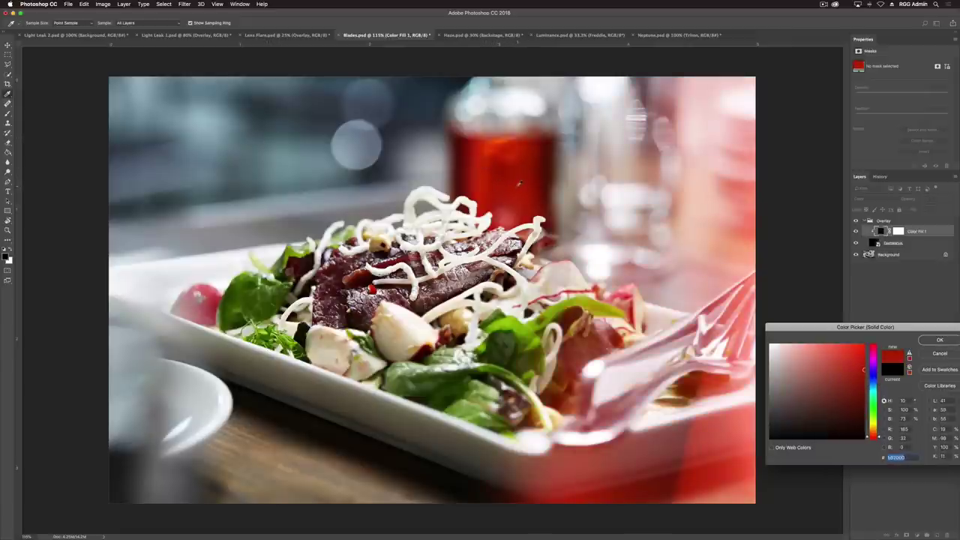
drag(263, 153, 254, 108)
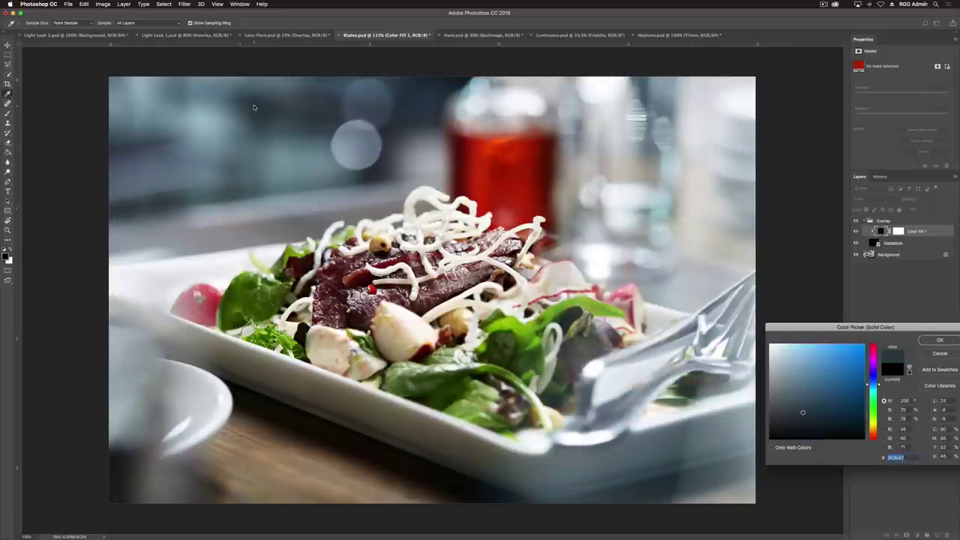
click(931, 340)
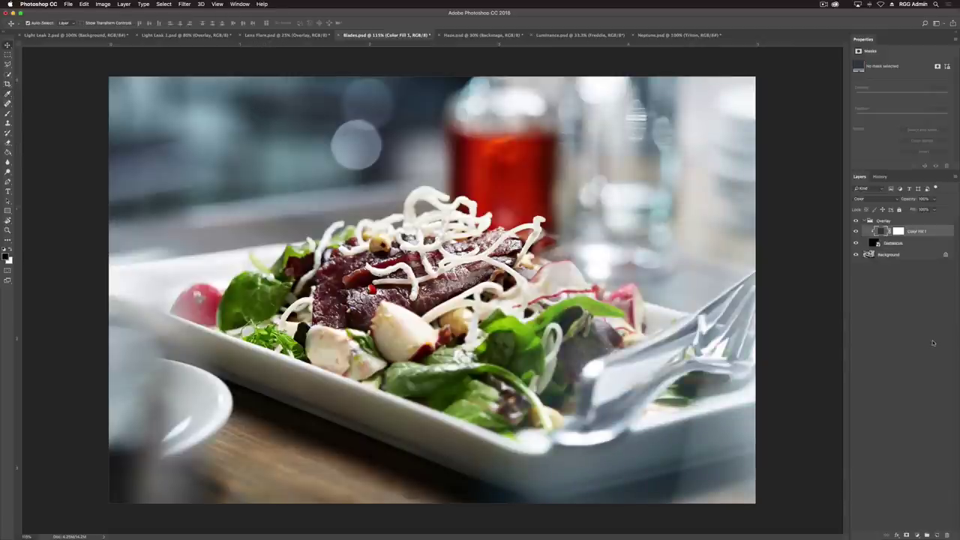
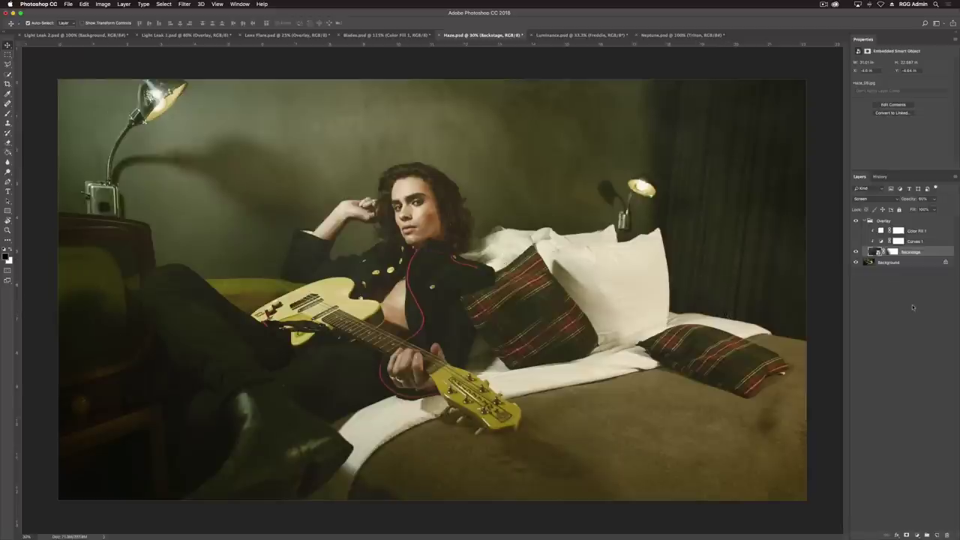
In Haze.psd, show the clipped Curves 1 adjustment, toggle it to compare, inspect its curve and reselect the Backstage layer
click(856, 241)
click(856, 242)
click(856, 241)
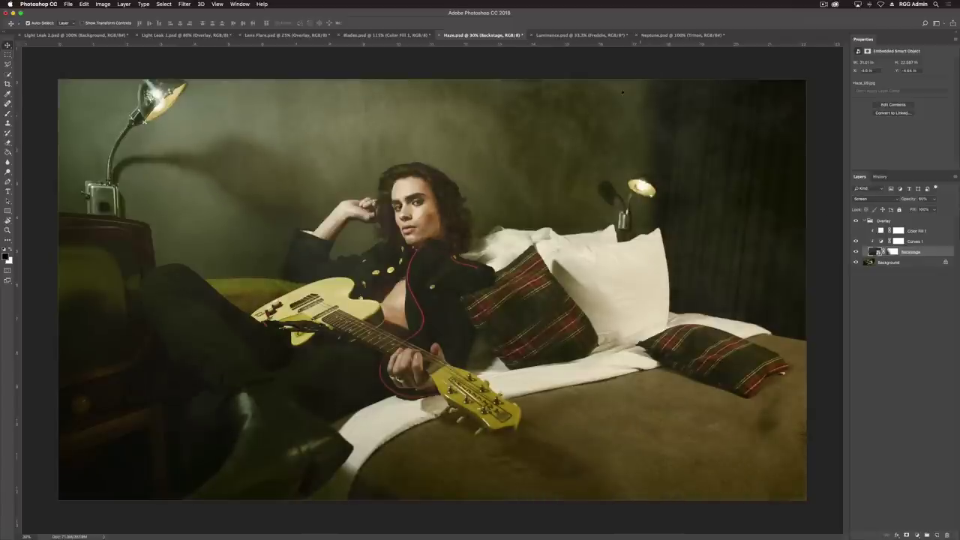
click(859, 242)
click(858, 242)
click(934, 242)
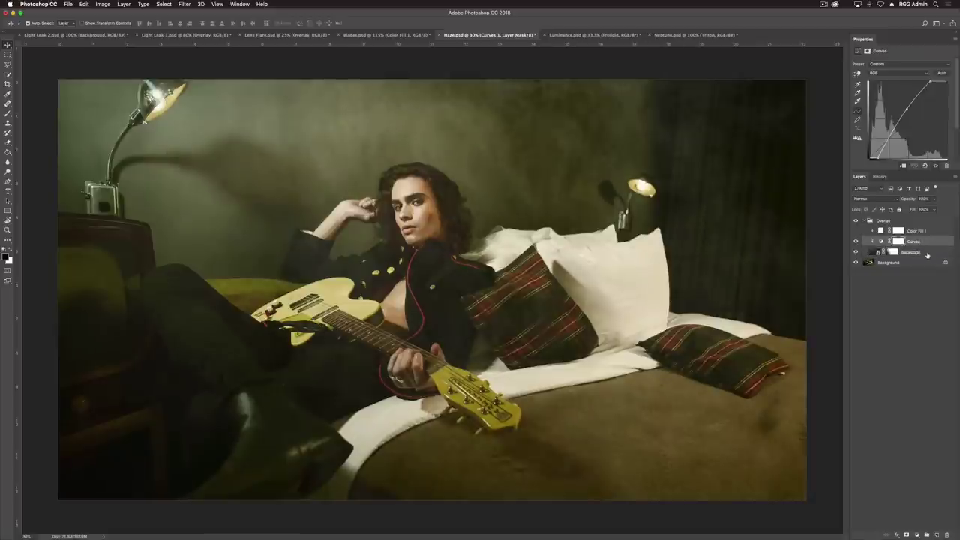
click(928, 255)
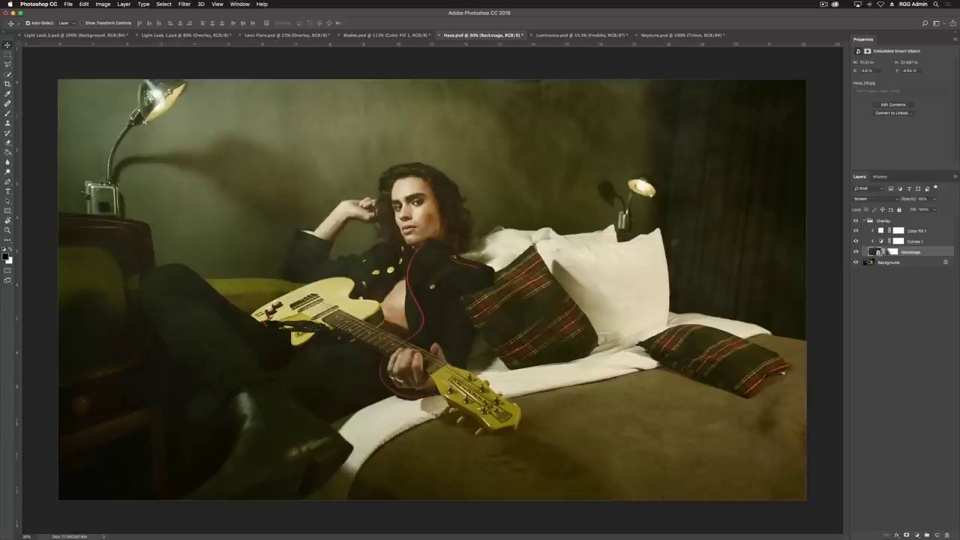
Show the clipped Color Fill 1 layer above Backstage and check its color in the Color Picker
click(855, 231)
double_click(881, 232)
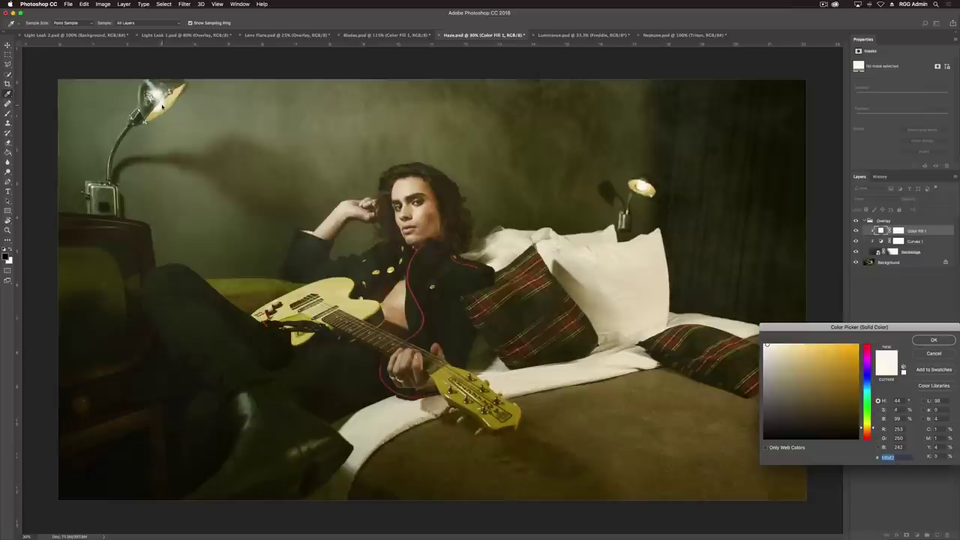
click(933, 341)
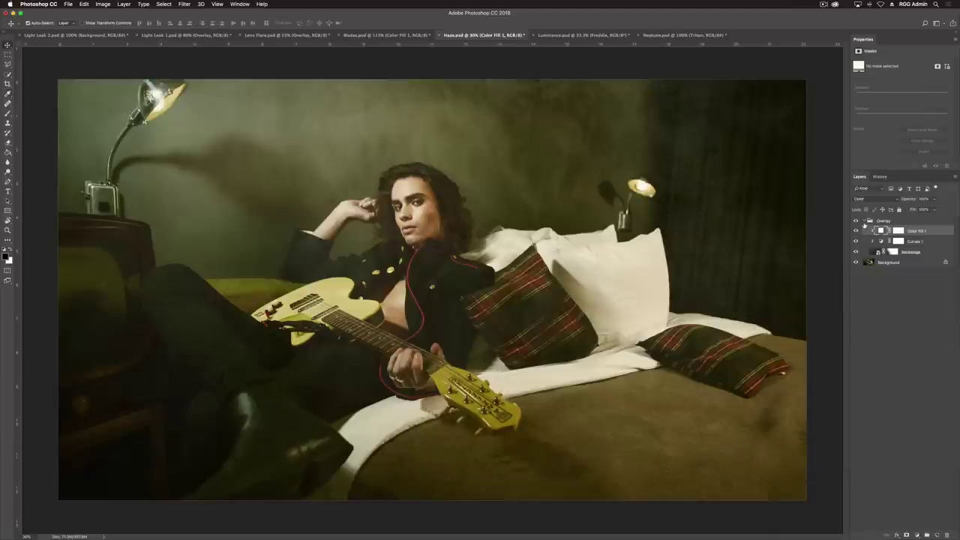
Collapse the Overlay group and toggle its visibility to compare the guitarist photo with and without the haze
click(865, 221)
click(856, 222)
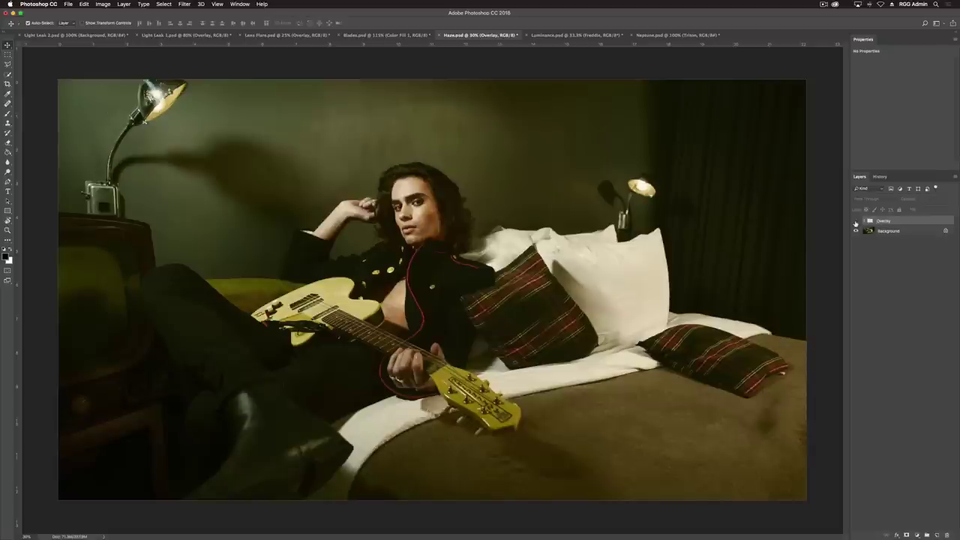
click(856, 222)
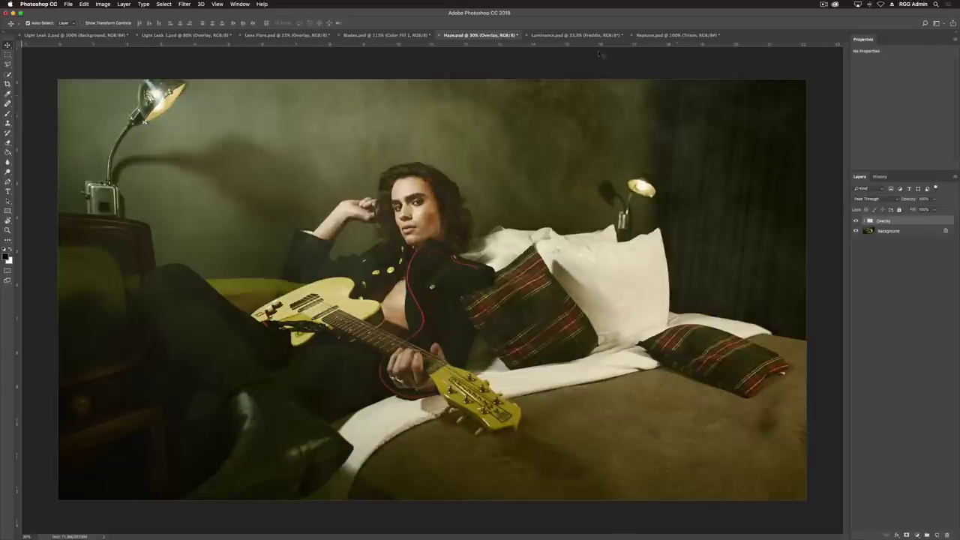
In Luminance.psd, show the Cleopatra overlay and add a black-filled layer directly above the Background to view the overlay alone
click(570, 34)
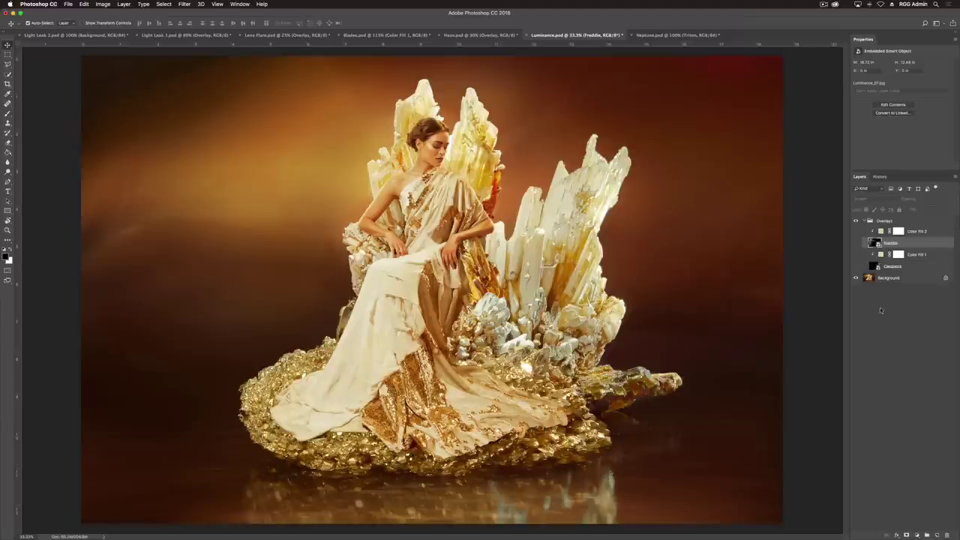
click(856, 267)
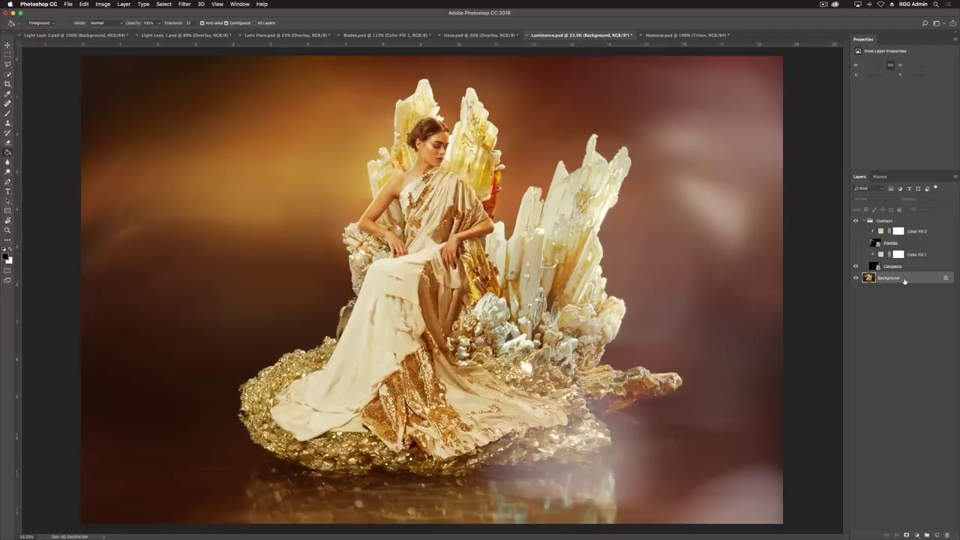
key(super+shift+n)
key(Return)
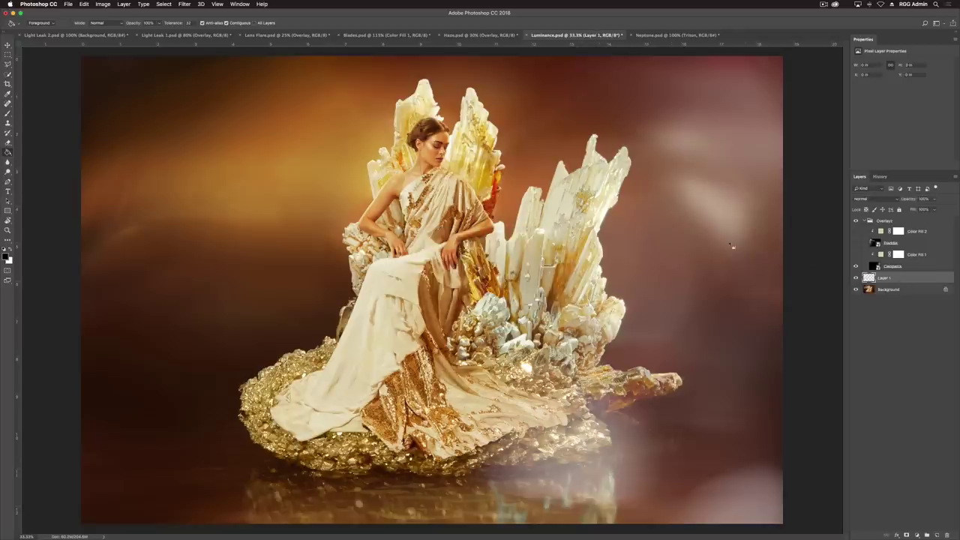
key(super+v)
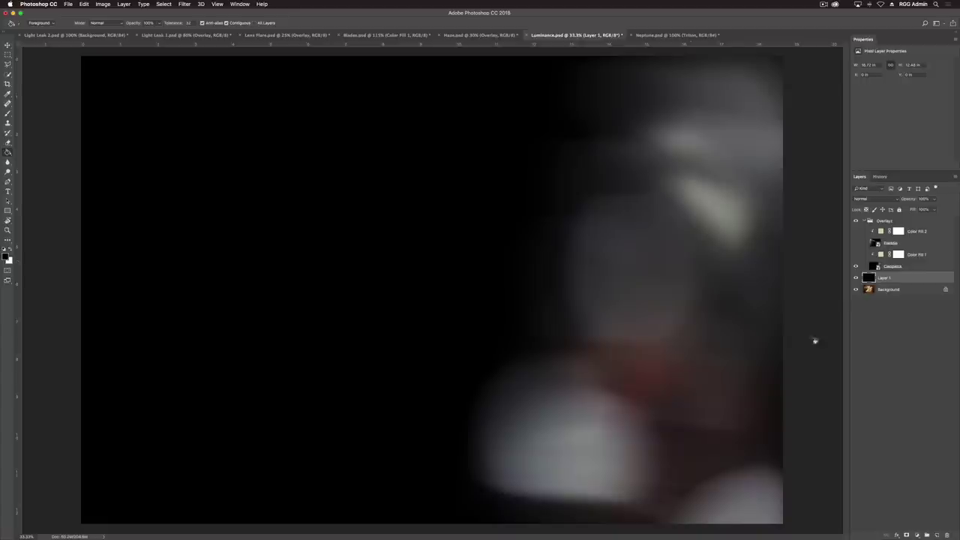
Hide the black layer and show the Freddie overlay along with the color fills clipped to both overlays
click(855, 279)
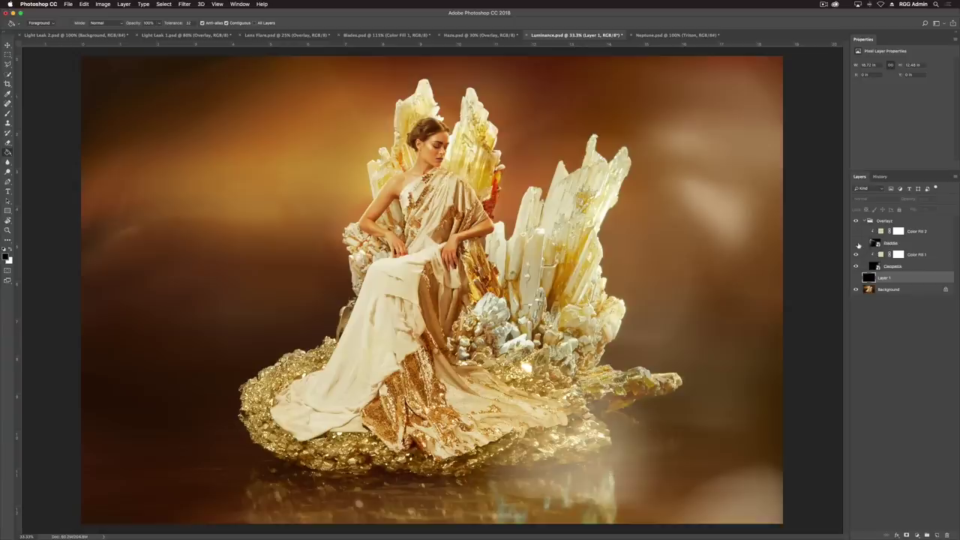
click(856, 243)
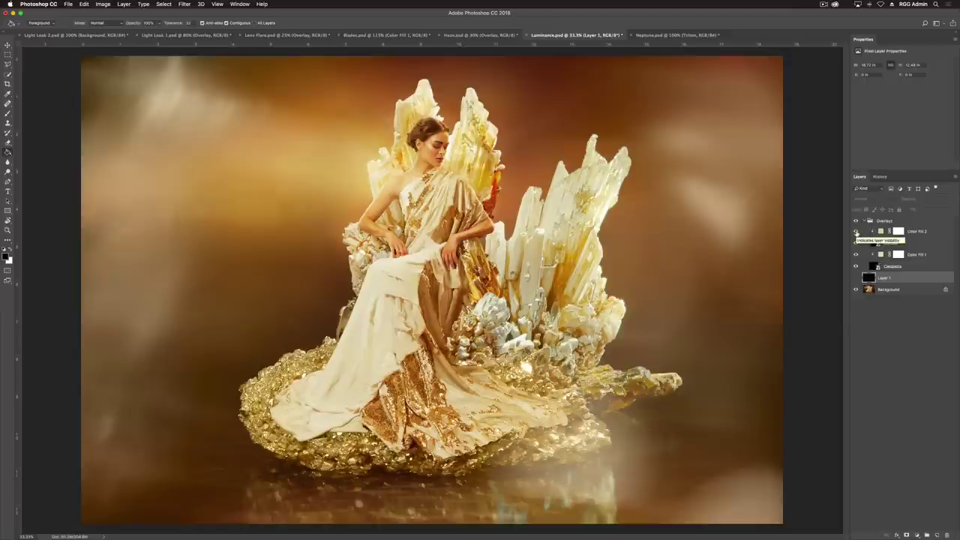
Collapse the overlays group, toggle its visibility to compare the photo, and display the group over the black layer
click(863, 221)
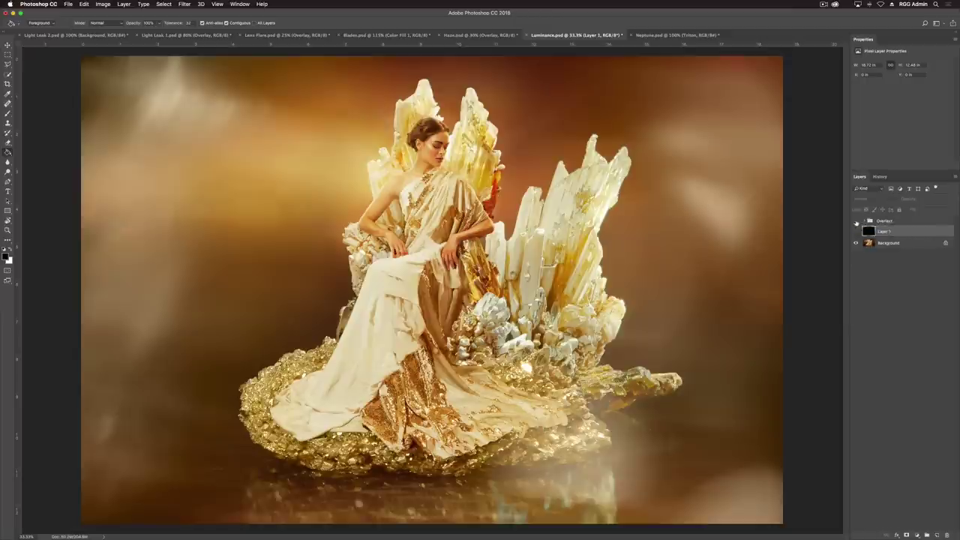
click(856, 222)
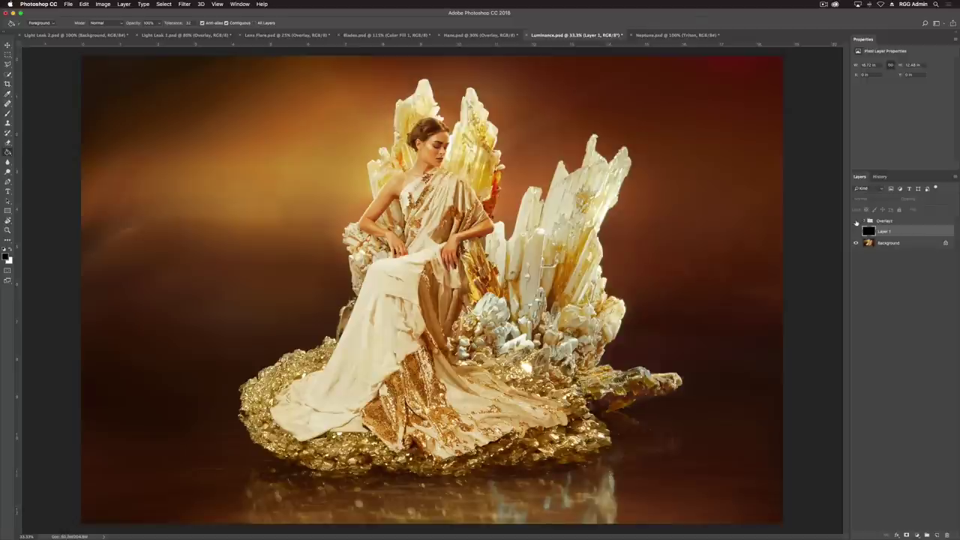
click(856, 223)
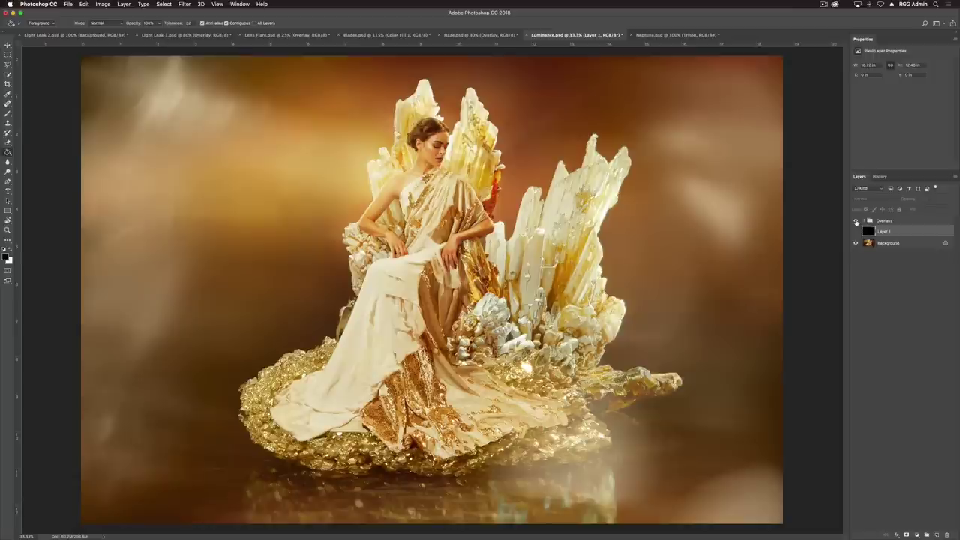
click(856, 223)
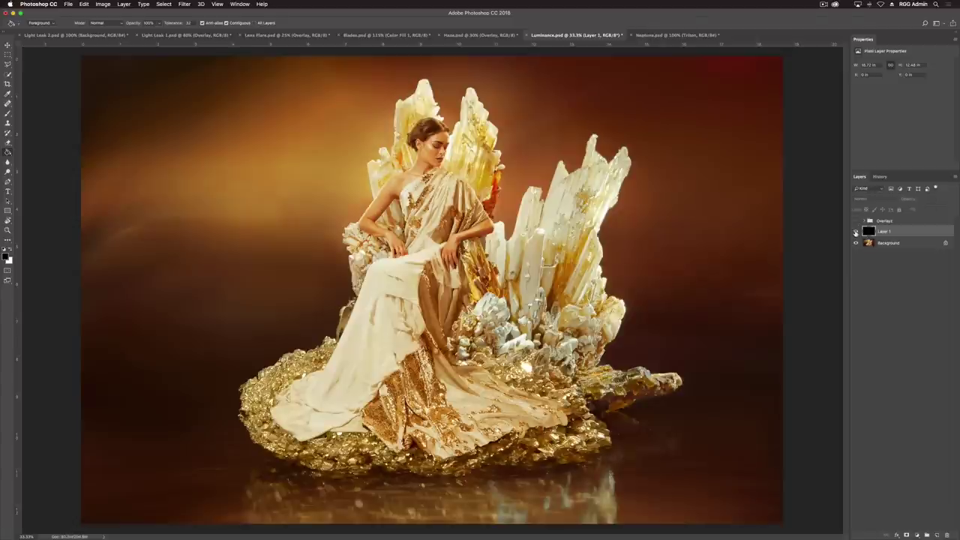
click(856, 232)
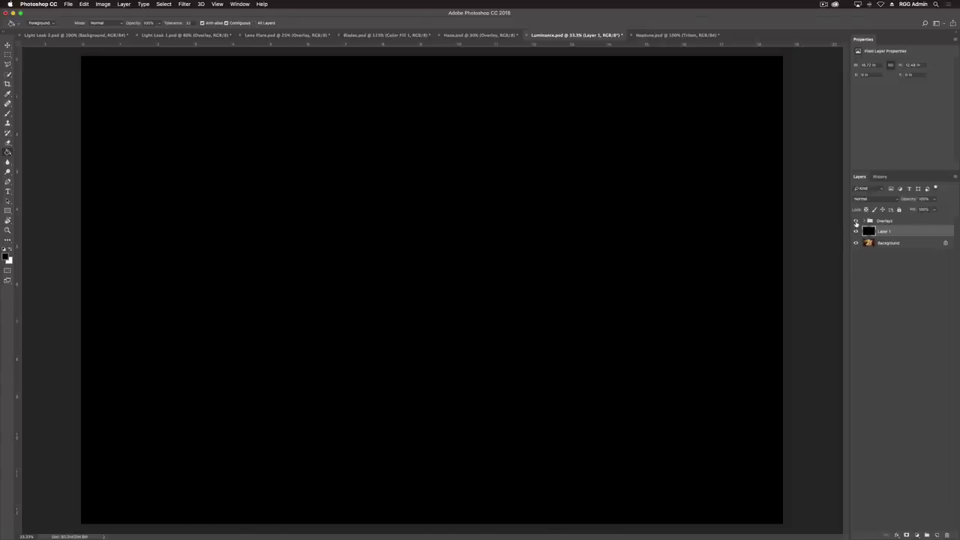
click(856, 222)
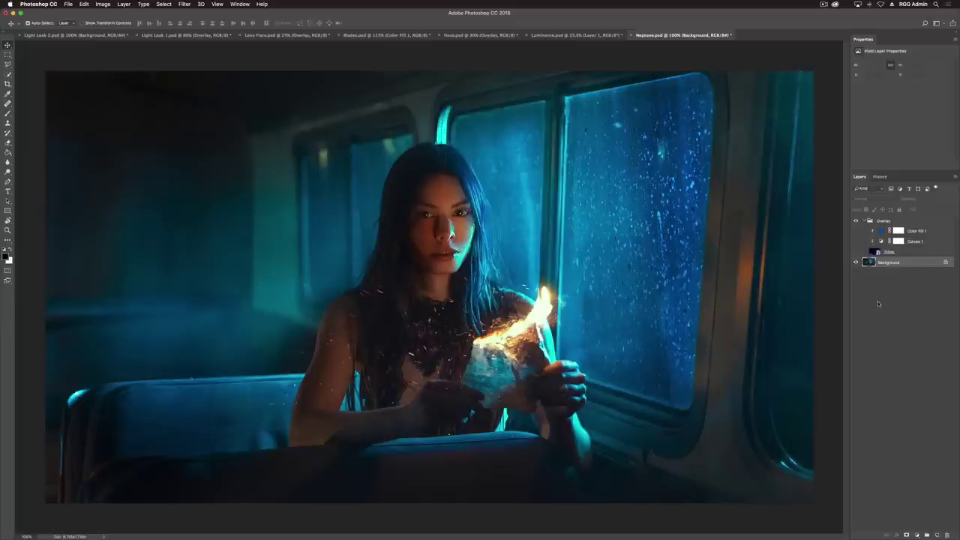
In Neptune.psd, show and select the Triton overlay layer and toggle its clipped Curves 1 adjustment to compare
click(856, 252)
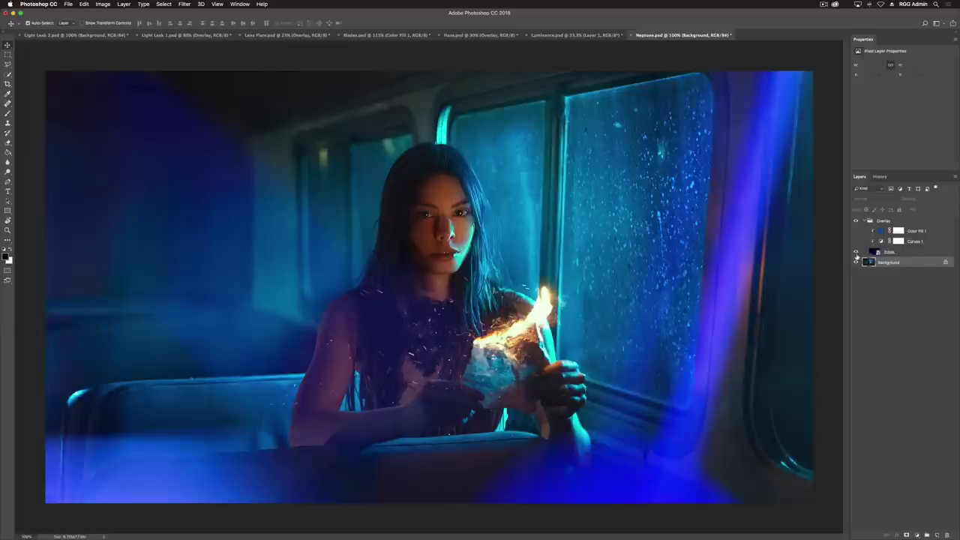
click(891, 252)
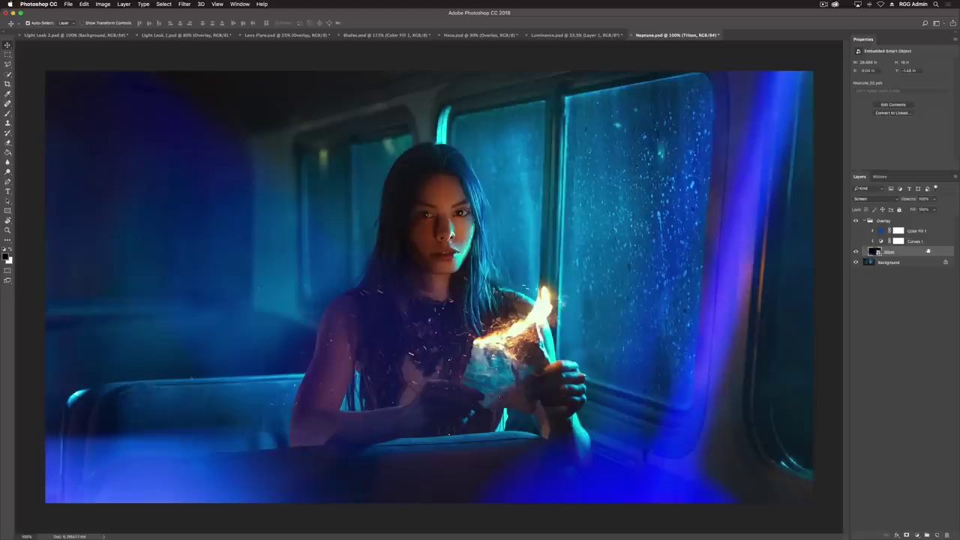
click(929, 240)
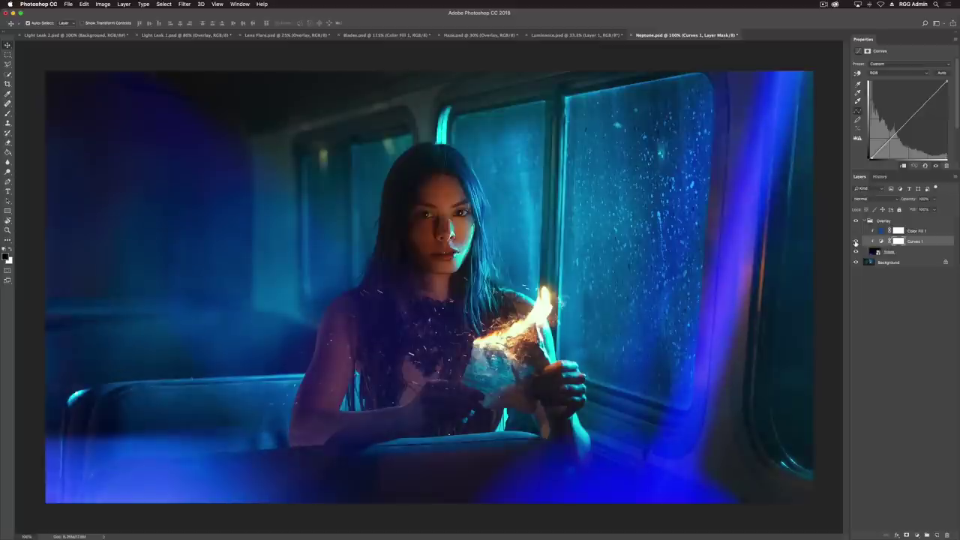
click(855, 242)
click(855, 242)
Show the Color Fill 1 layer clipped to the overlay and recolor it with a blue sampled from the rainy bus window
click(938, 235)
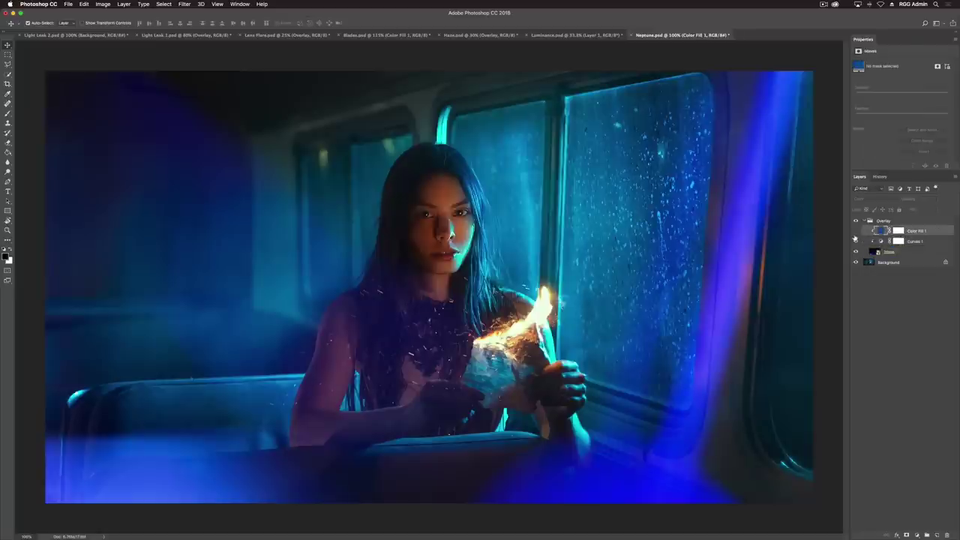
click(855, 231)
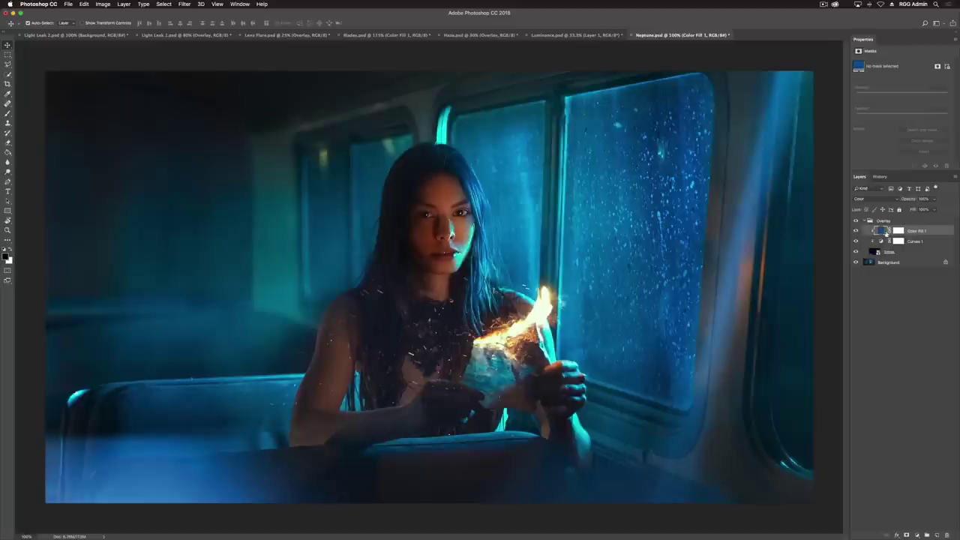
double_click(883, 231)
drag(609, 201, 580, 197)
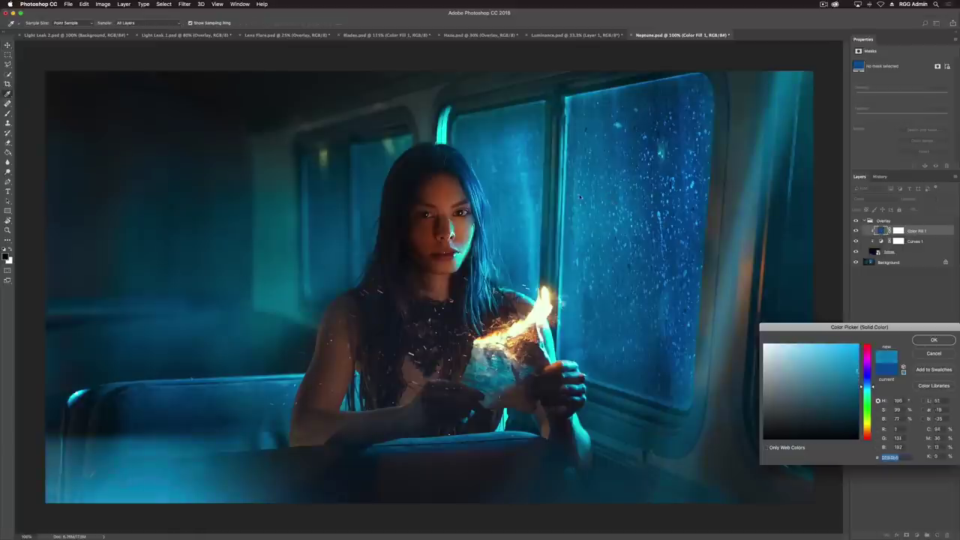
click(935, 342)
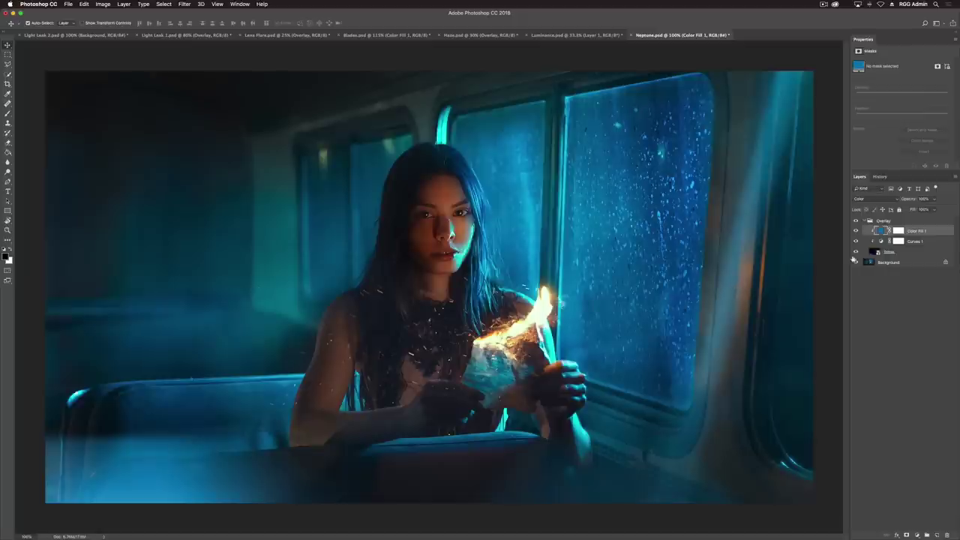
Collapse the Overlay group and toggle its visibility off and on to compare the photo with and without the effect
click(869, 221)
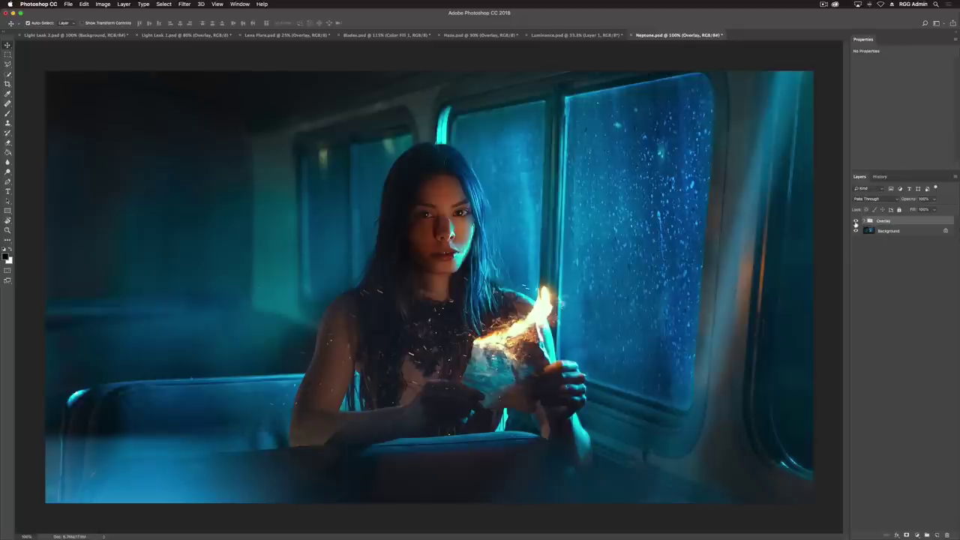
click(855, 222)
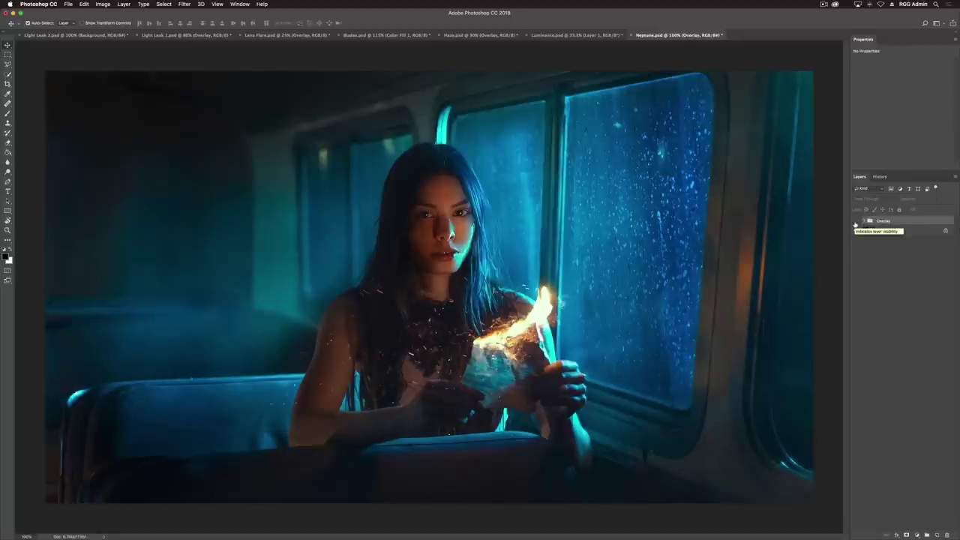
click(856, 222)
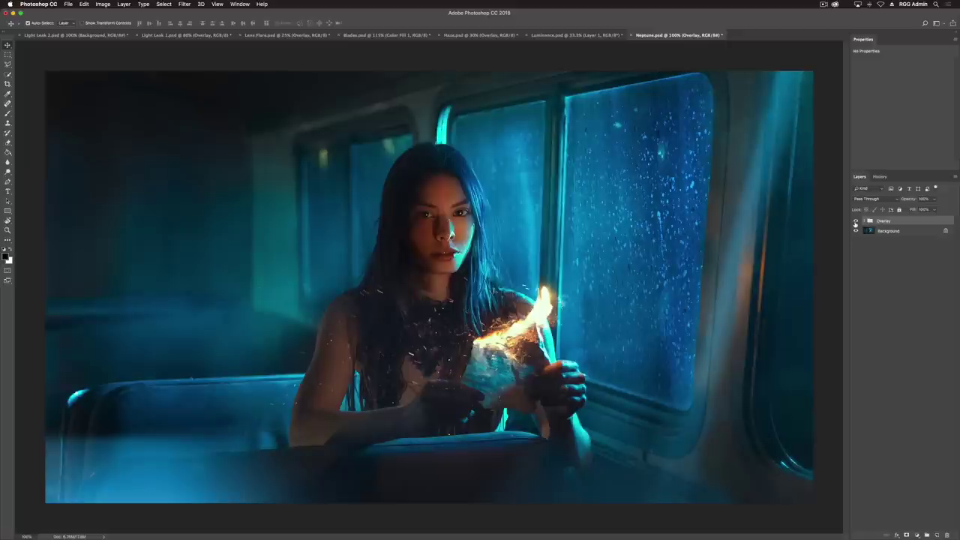